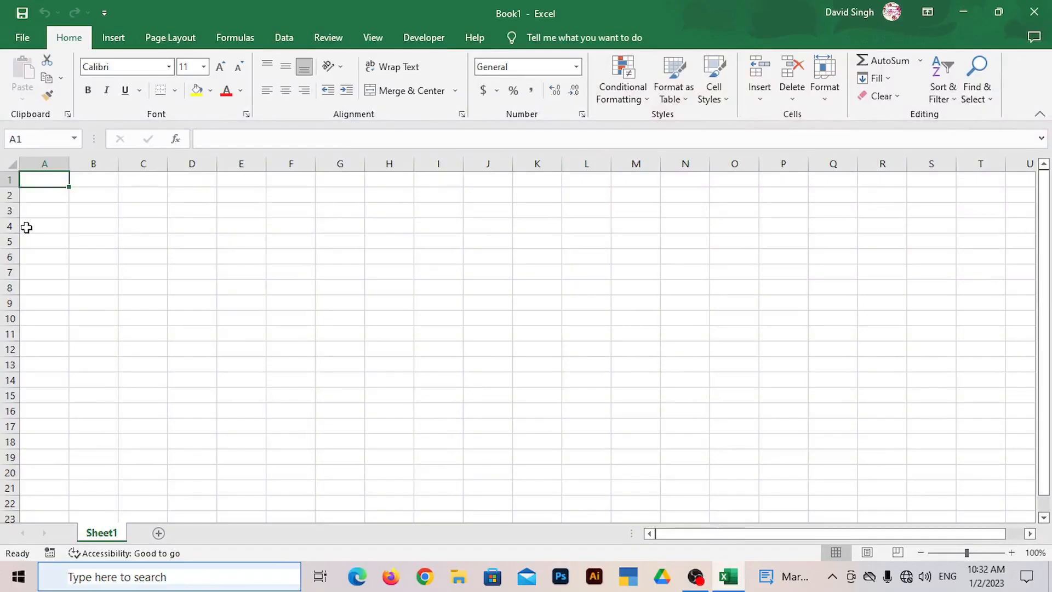
# Step: Enter the headers ID.No, Employee Name and Designation in cells A3 to C3
pyautogui.click(34, 211)
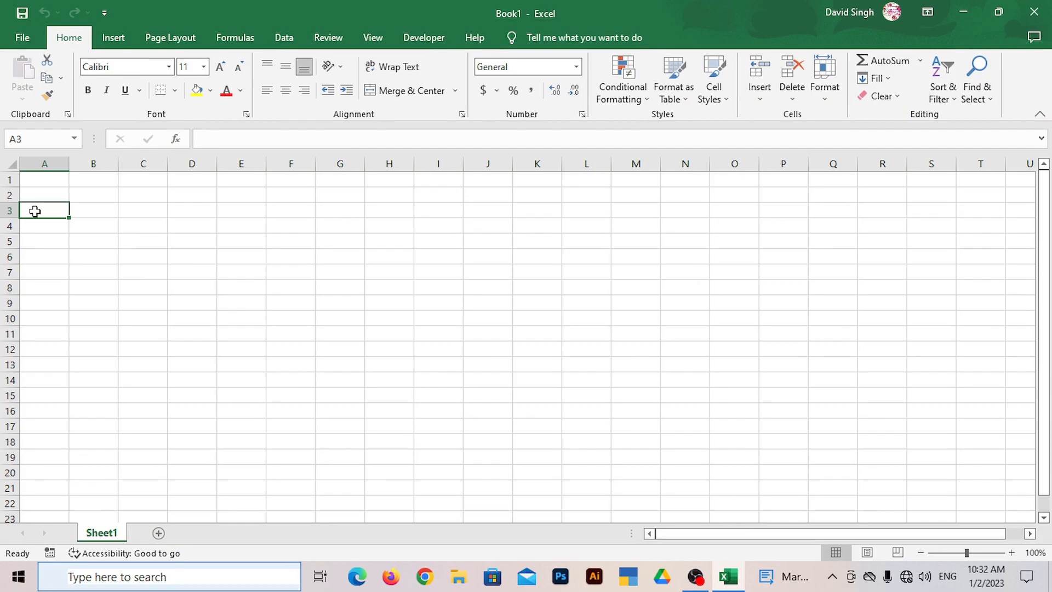
pyautogui.write('I')
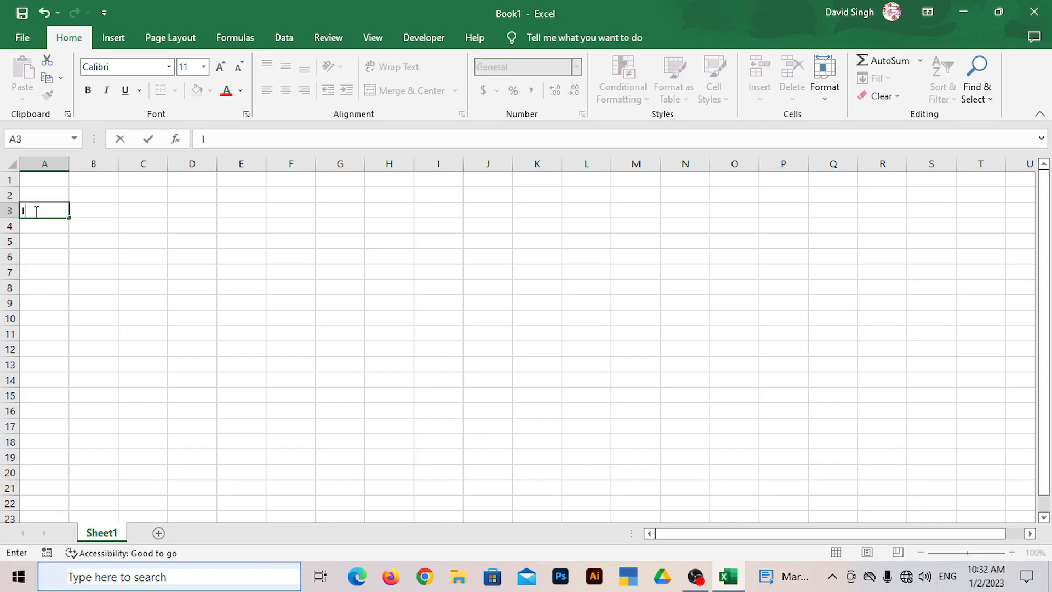
pyautogui.write('D.No')
pyautogui.press('Tab')
pyautogui.write('Employee Name')
pyautogui.press('Tab')
pyautogui.write('Designation')
pyautogui.press('Tab')
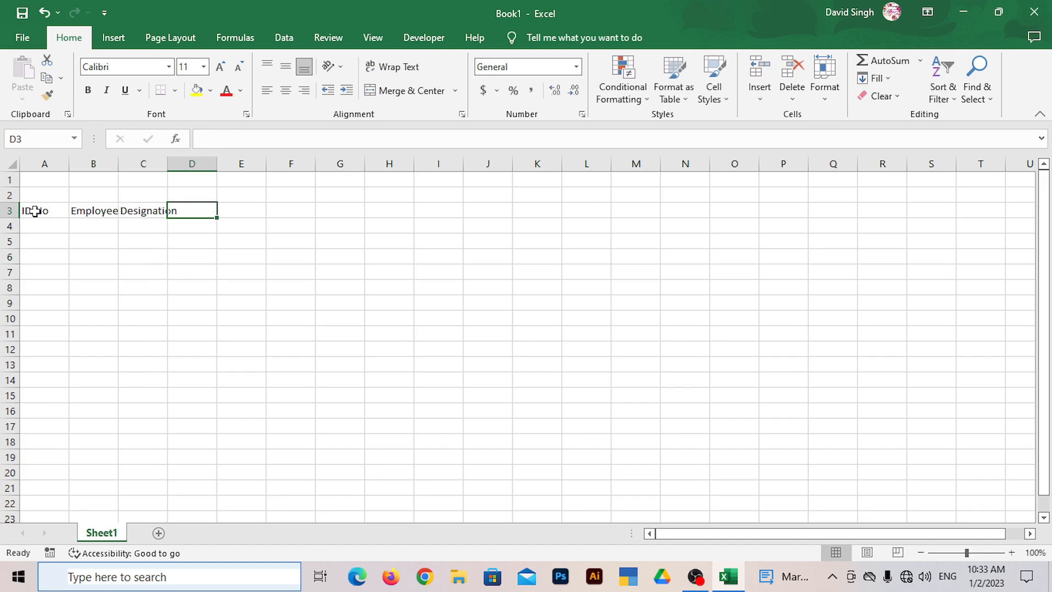
# Step: Add the headers Basic salary, Attendance, Salary and HRA in cells D3 to G3
pyautogui.write('Basic salary')
pyautogui.press('Tab')
pyautogui.write('Attendance')
pyautogui.press('Tab')
pyautogui.write('Salary')
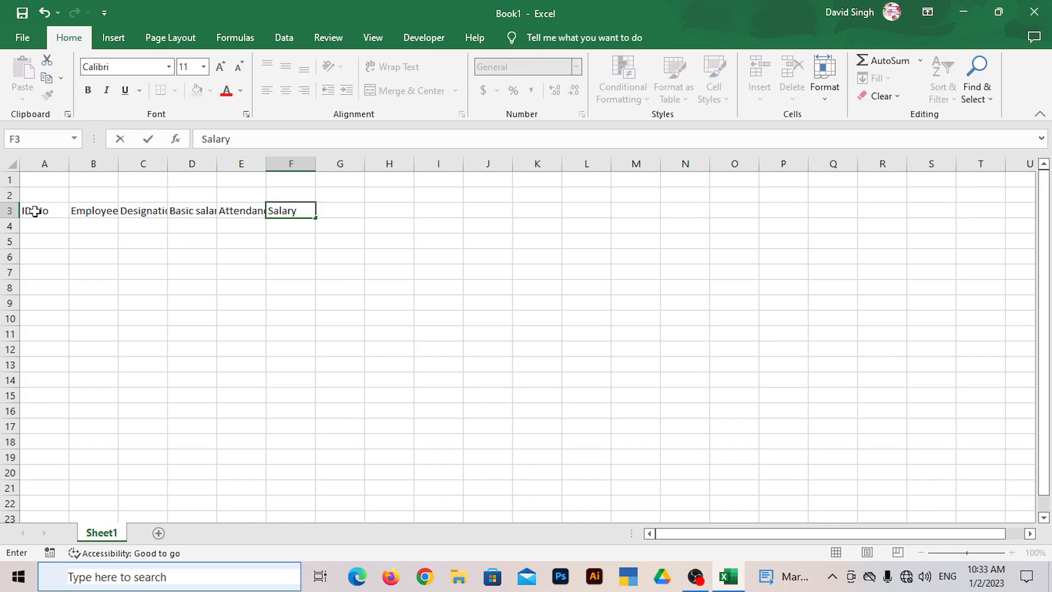
pyautogui.press('Tab')
pyautogui.write('HRA')
pyautogui.hotkey('ctrl', 'Return')
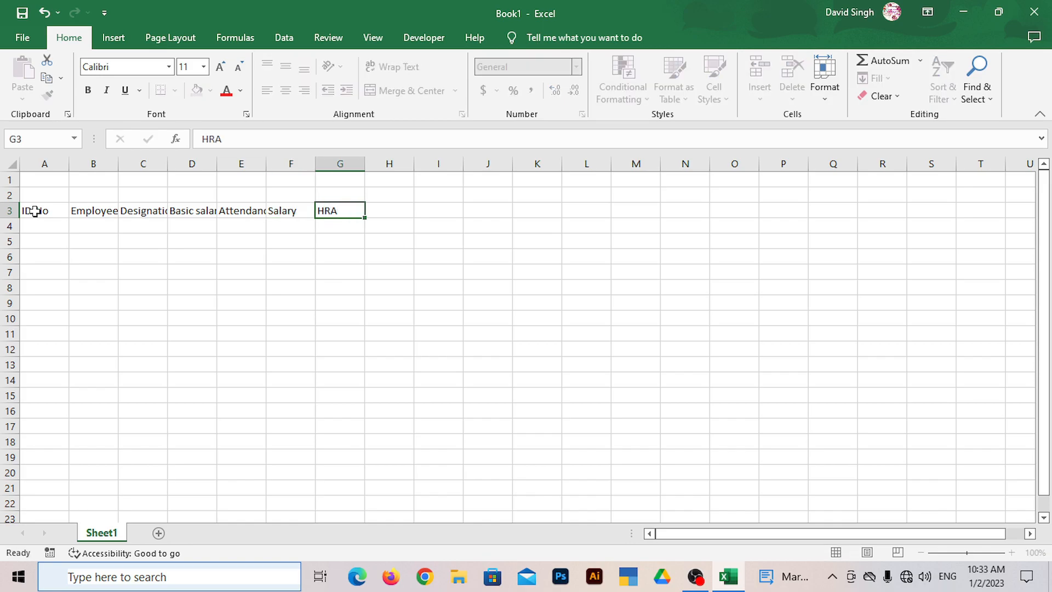
pyautogui.press('Tab')
# Step: Add the headers D.A, Convence and Gross Salary in cells H3 to J3
pyautogui.write('D.A')
pyautogui.press('Tab')
pyautogui.write('Cons')
pyautogui.press('BackSpace')
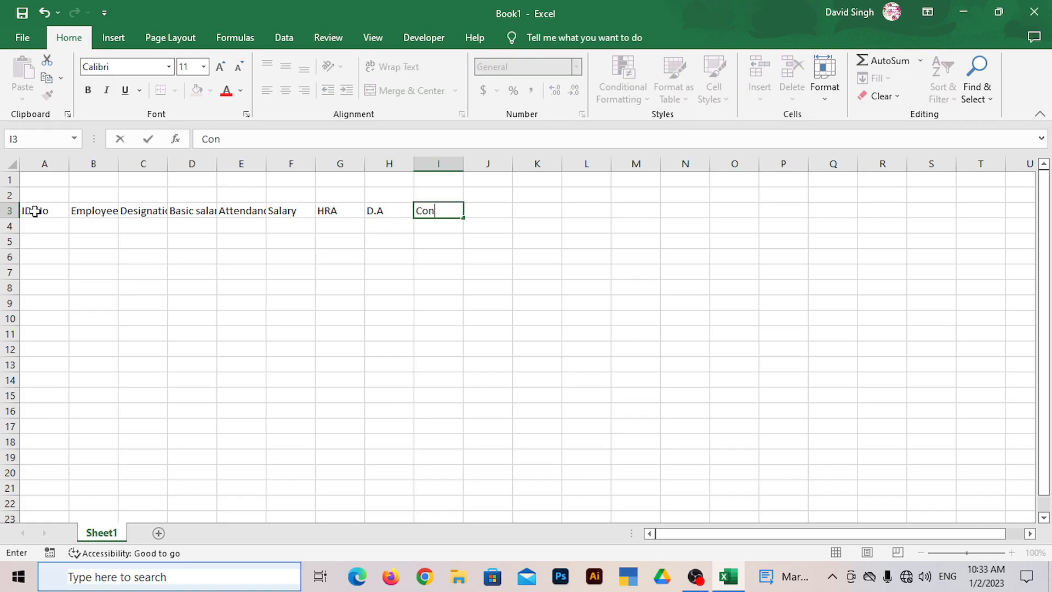
pyautogui.write('vence')
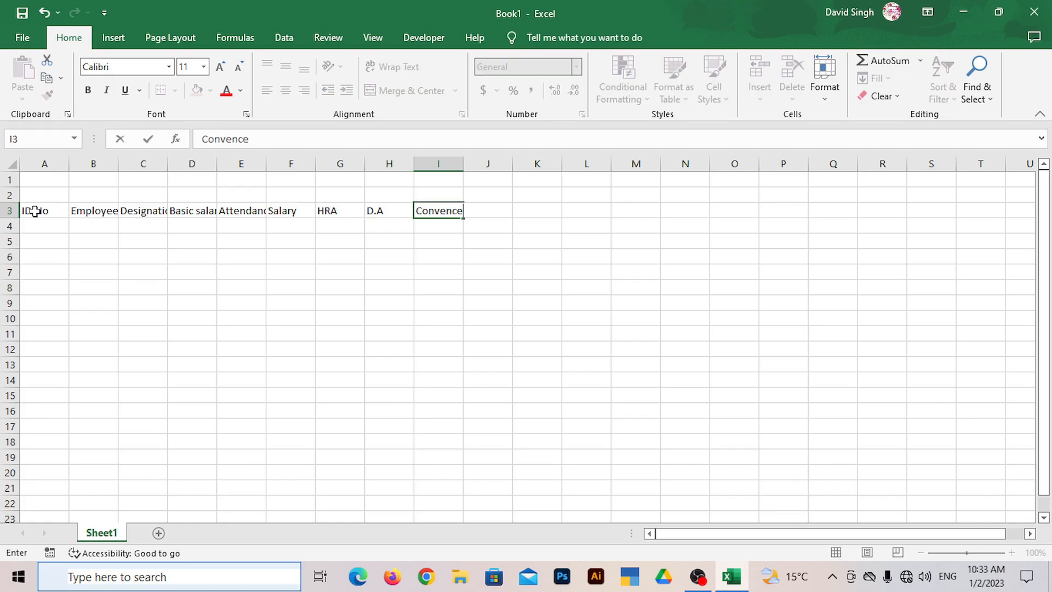
pyautogui.press('Tab')
pyautogui.write('Gross Salary')
pyautogui.press('Tab')
# Step: Complete the header row with PF, EsI and Net Salary in cells K3 to M3
pyautogui.write('PF')
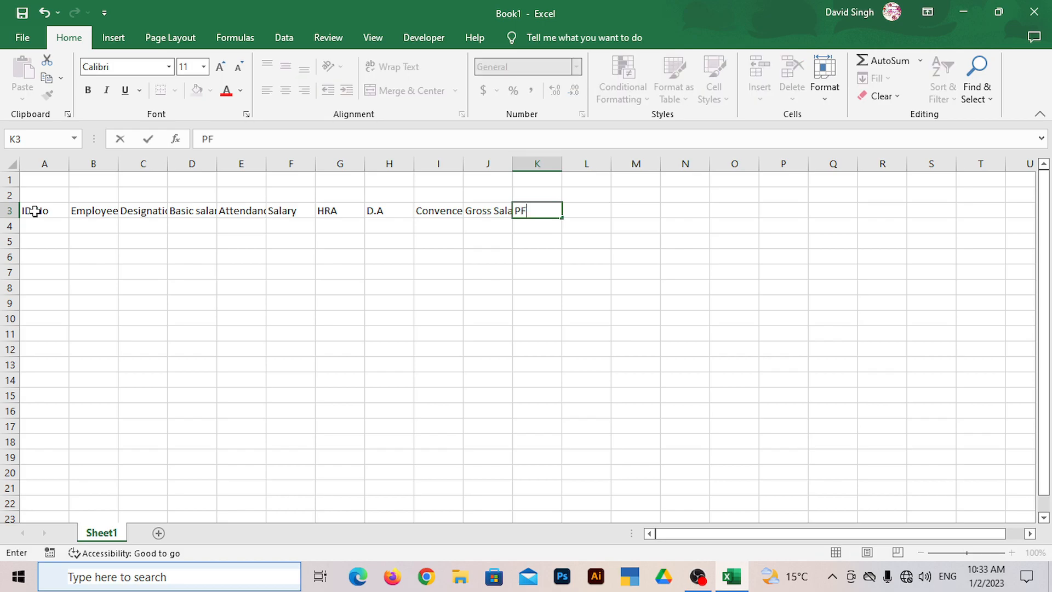
pyautogui.press('Tab')
pyautogui.write('Esi')
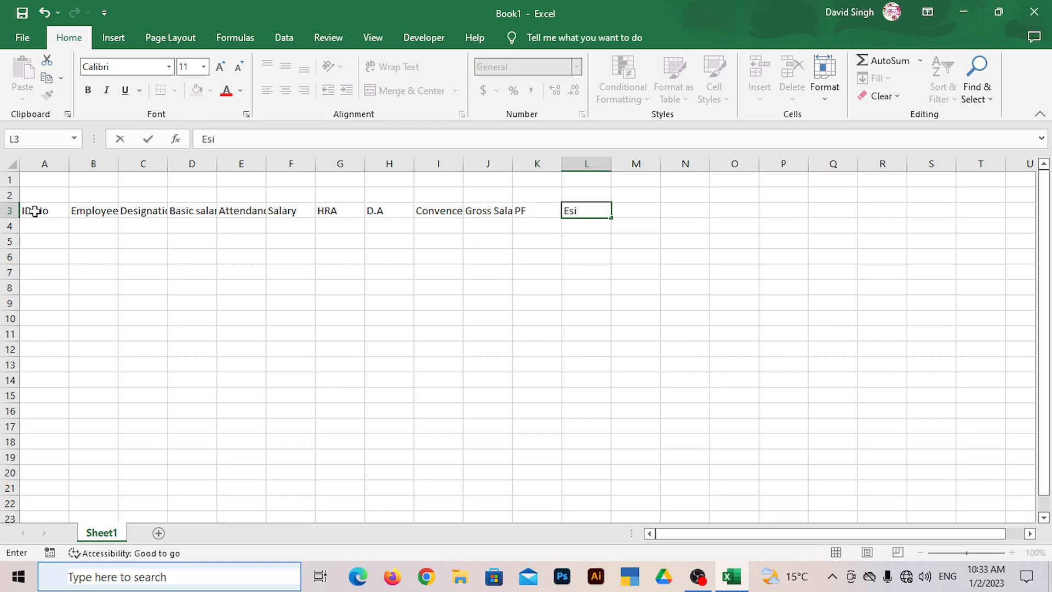
pyautogui.press('BackSpace')
pyautogui.write('I')
pyautogui.press('Tab')
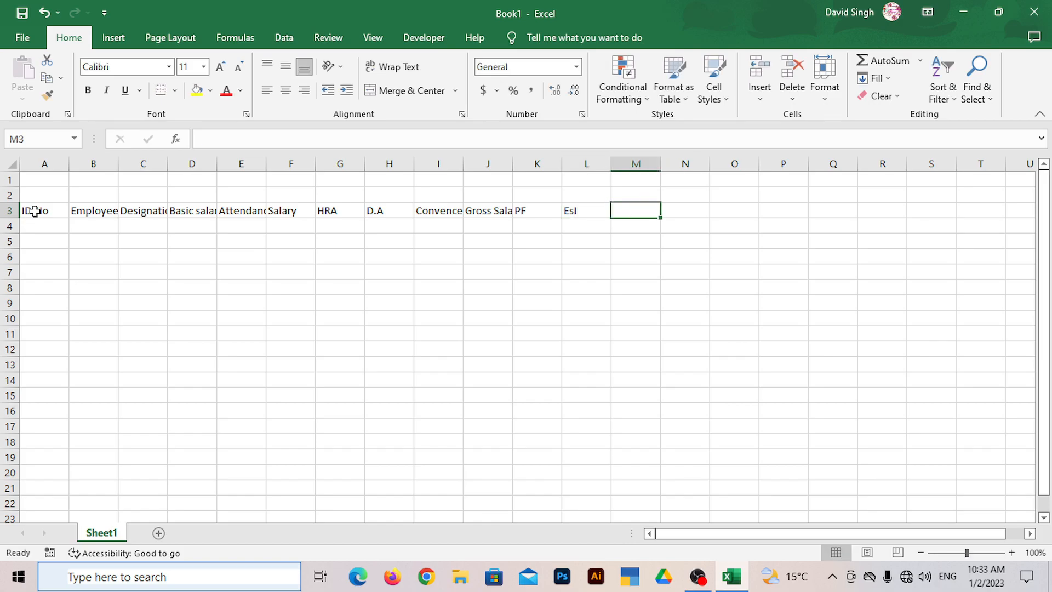
pyautogui.write('Net Salary')
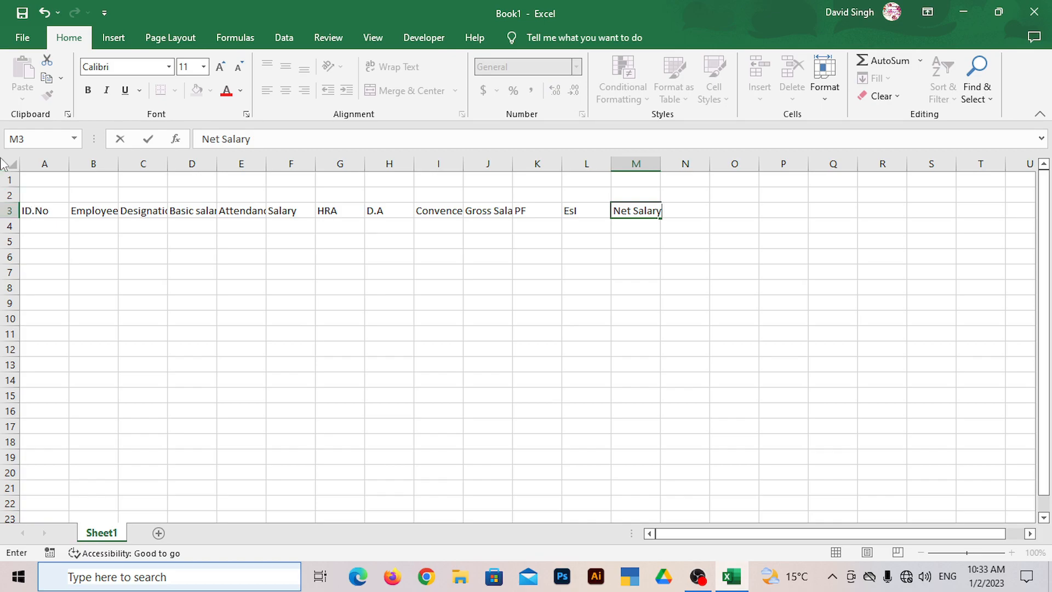
pyautogui.click(64, 222)
# Step: Center the headers in A3:M3 horizontally with top alignment, and autofit the Employee Name and Designation columns
pyautogui.click(28, 210)
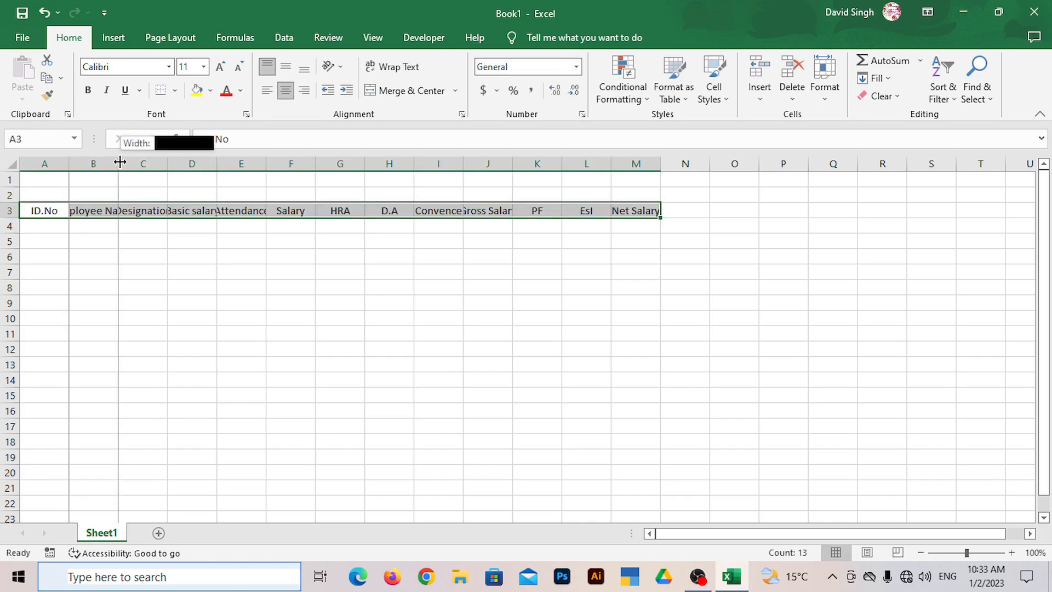
pyautogui.doubleClick(119, 163)
pyautogui.doubleClick(202, 163)
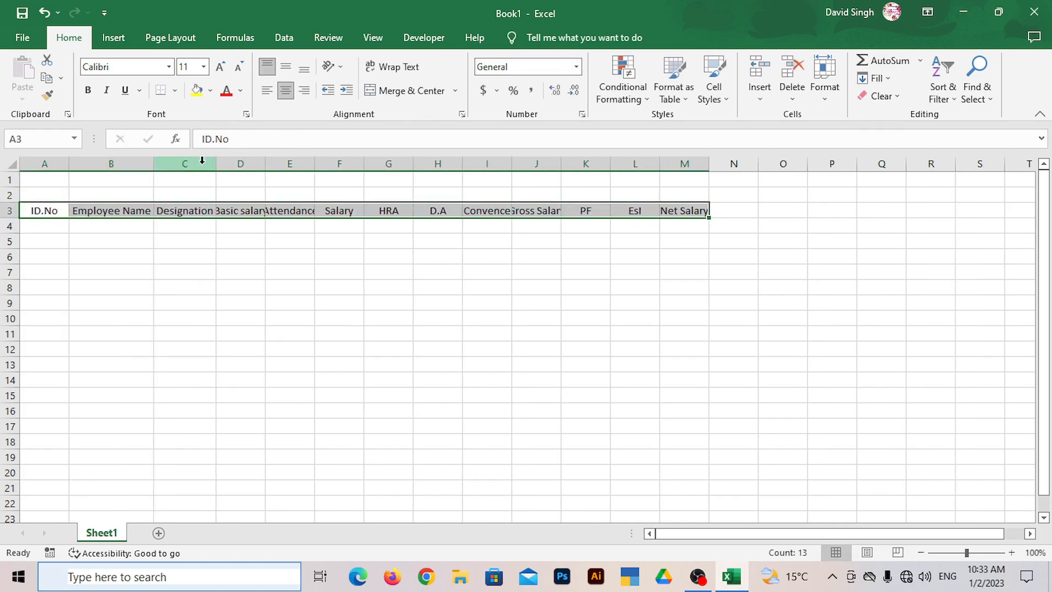
# Step: Set the width of columns D through M to 6.43
pyautogui.doubleClick(266, 163)
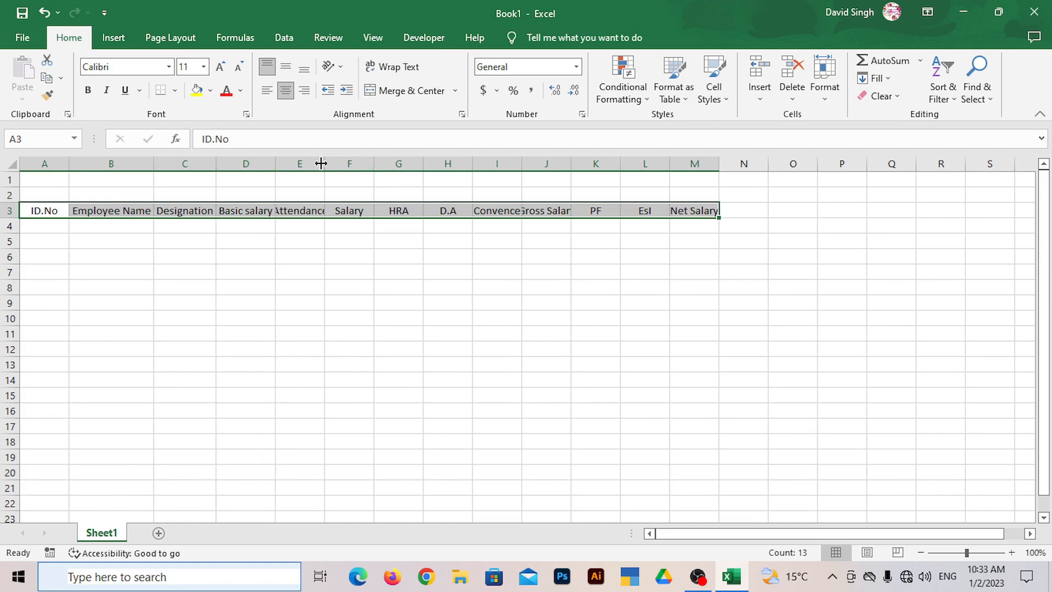
pyautogui.hotkey('ctrl', 'z')
pyautogui.moveTo(237, 162); pyautogui.dragTo(681, 162)
pyautogui.rightClick(681, 162)
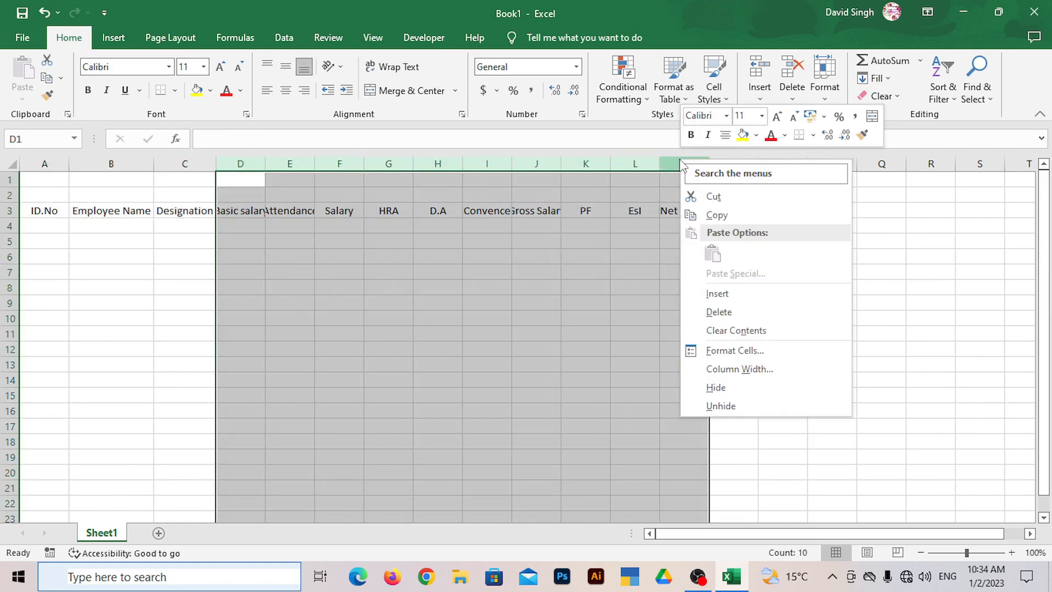
pyautogui.click(728, 369)
pyautogui.write('6.43')
pyautogui.press('Return')
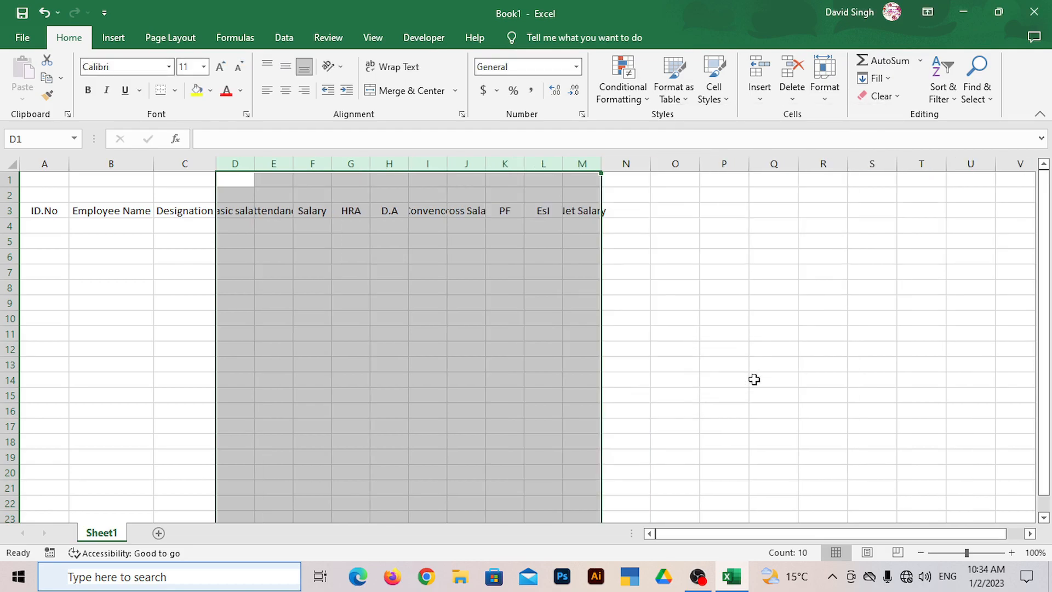
# Step: Format the headers in A3:M3 as 12-point bold with wrapped text, and slightly widen the Designation column
pyautogui.click(280, 225)
pyautogui.moveTo(31, 211); pyautogui.dragTo(590, 211)
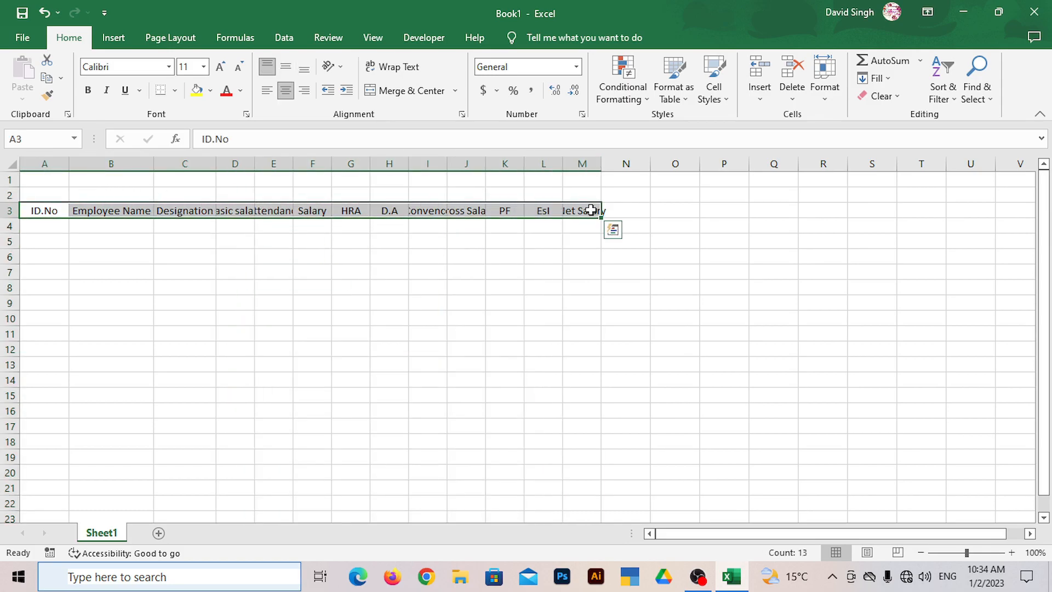
pyautogui.click(220, 67)
pyautogui.click(87, 90)
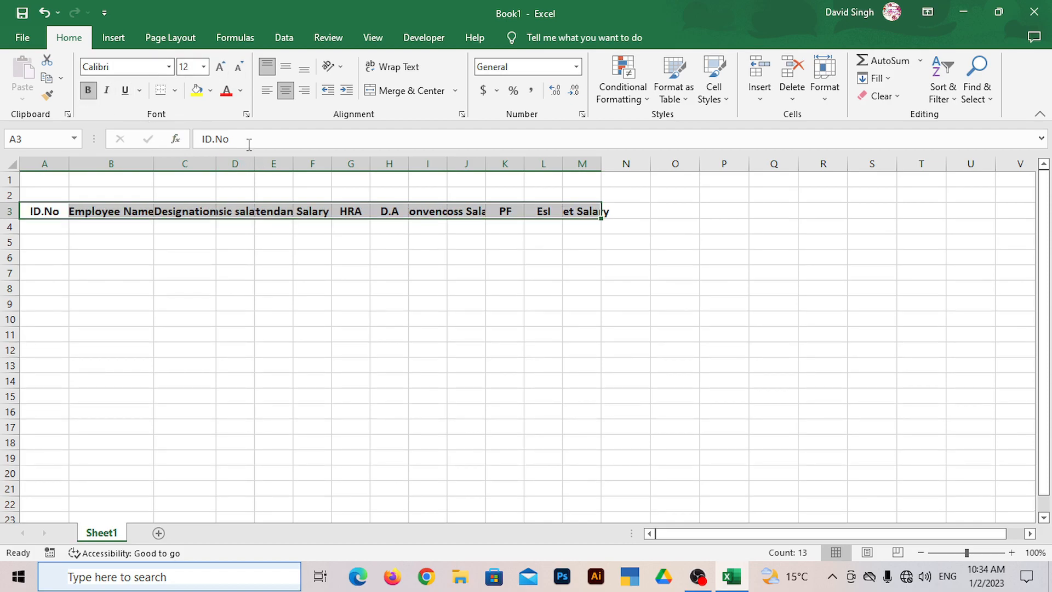
pyautogui.click(392, 67)
pyautogui.moveTo(219, 162); pyautogui.dragTo(223, 162)
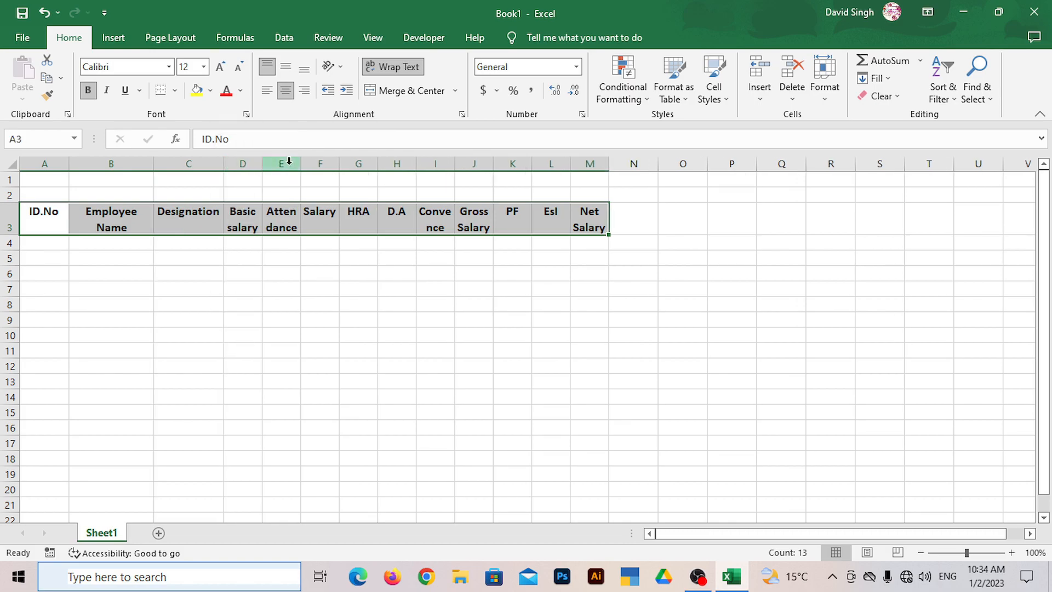
# Step: Enter the first employee's ID number and full name in row 4
pyautogui.click(48, 243)
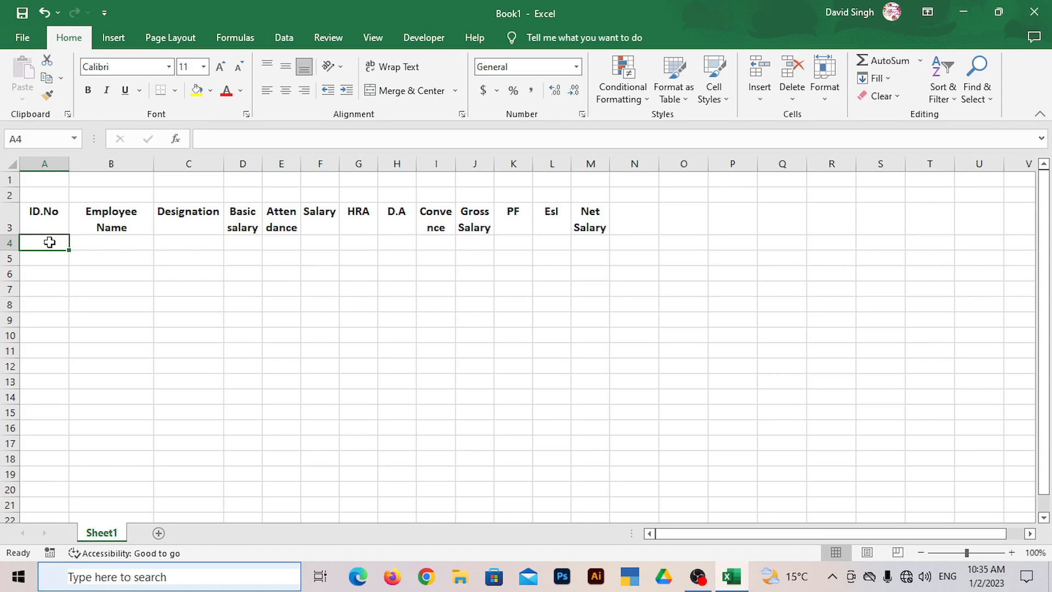
pyautogui.write('1001')
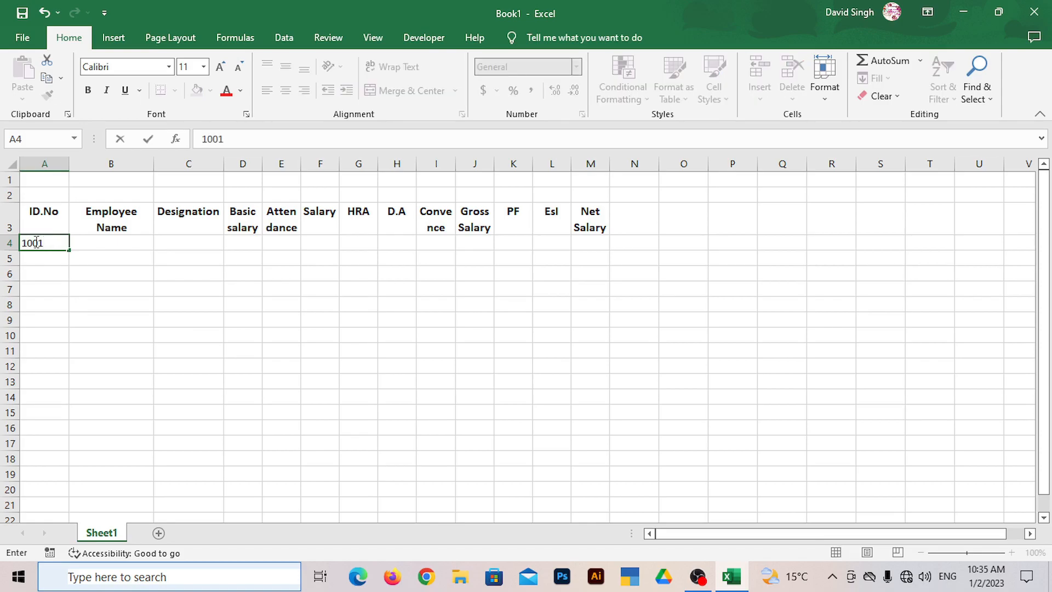
pyautogui.press('Tab')
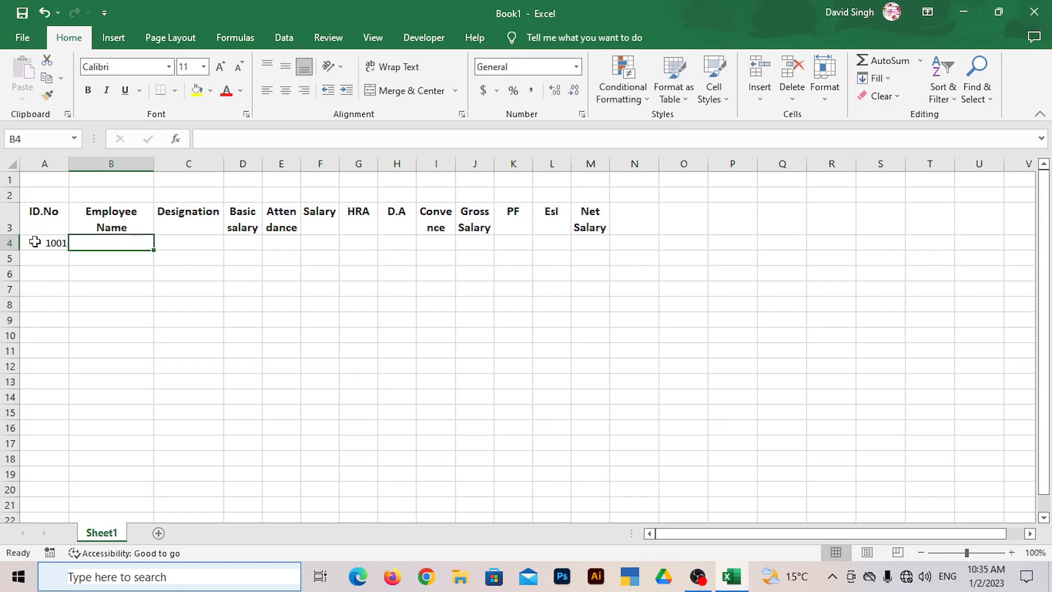
pyautogui.write('Ra')
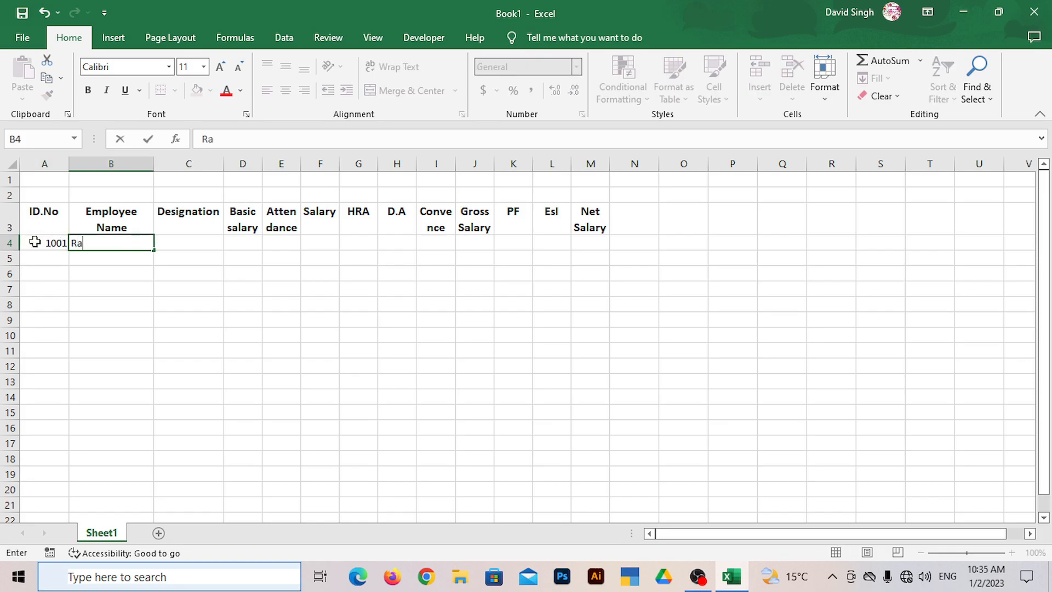
pyautogui.write('hul Kumar')
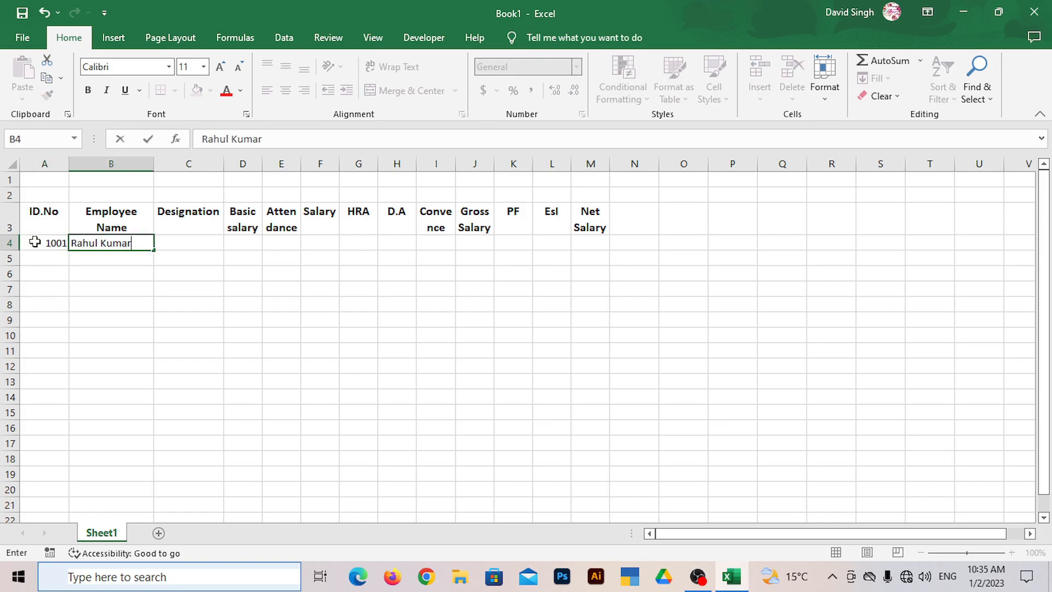
pyautogui.press('Tab')
# Step: Enter Manager as the first employee's designation in cell C4
pyautogui.write('Manga')
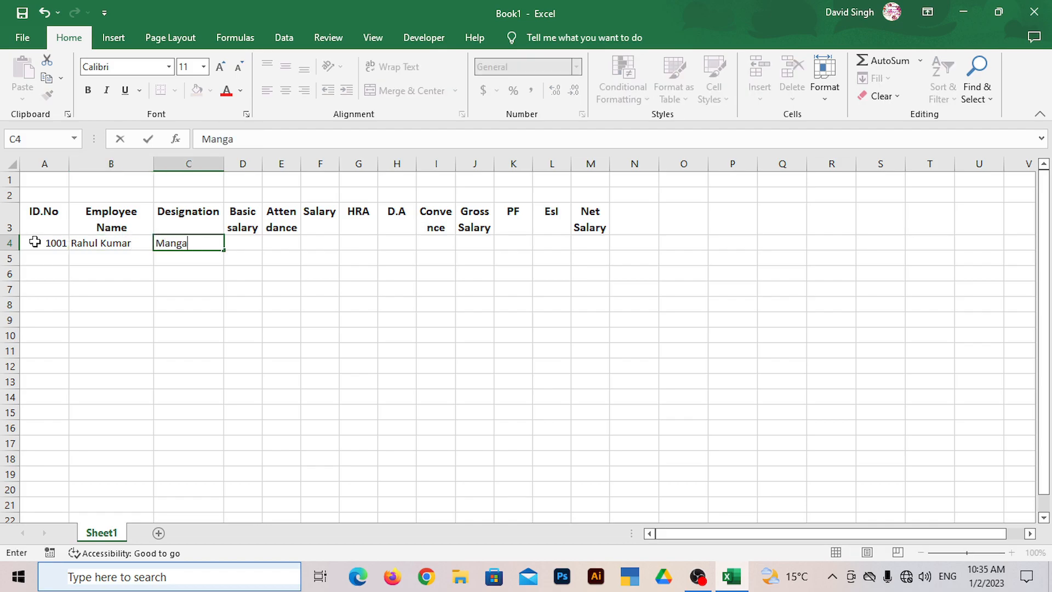
pyautogui.write('er')
pyautogui.press('BackSpace')
pyautogui.press('BackSpace')
pyautogui.press('BackSpace')
pyautogui.press('BackSpace')
pyautogui.write('ager')
pyautogui.press('Tab')
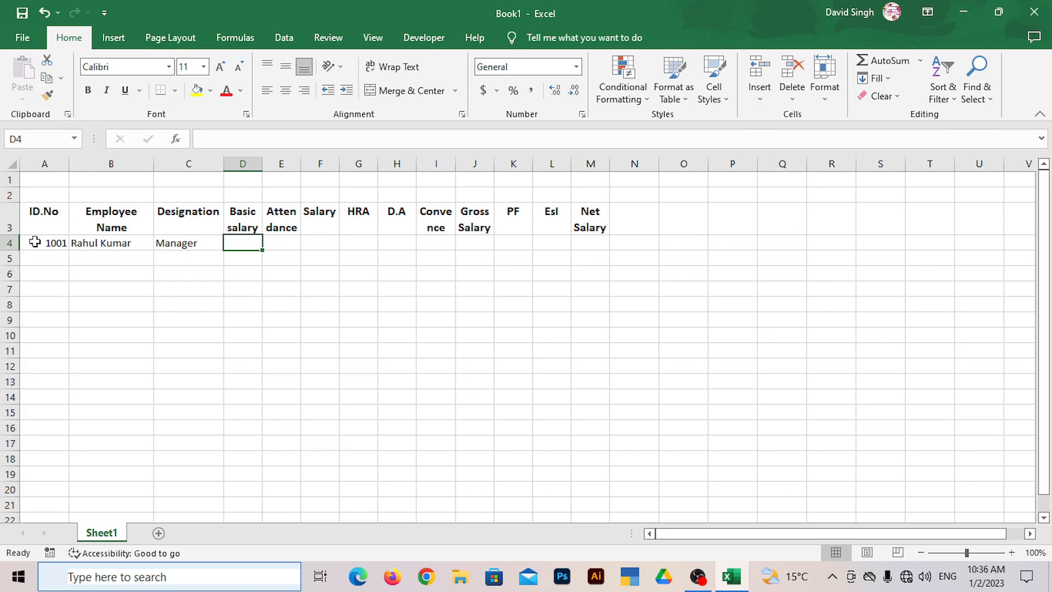
# Step: Enter a basic salary of 50000 and an attendance of 28 for the first employee in row 4
pyautogui.write('50')
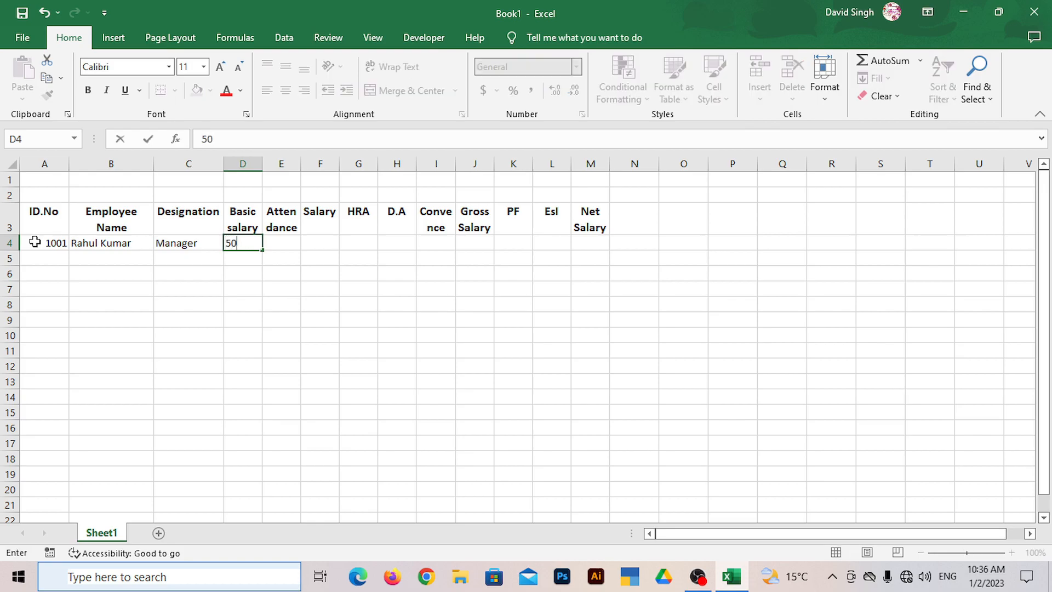
pyautogui.write('0000')
pyautogui.press('Tab')
pyautogui.write('28')
pyautogui.press('Tab')
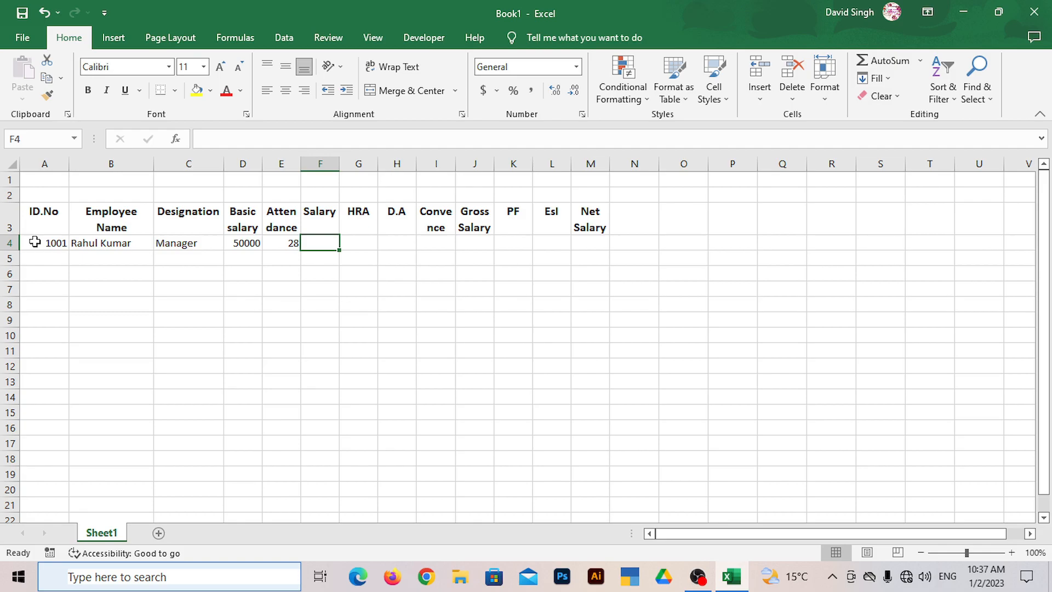
# Step: Calculate the first employee's attendance-based salary in F4 with the formula =D4/30*E4
pyautogui.write('=')
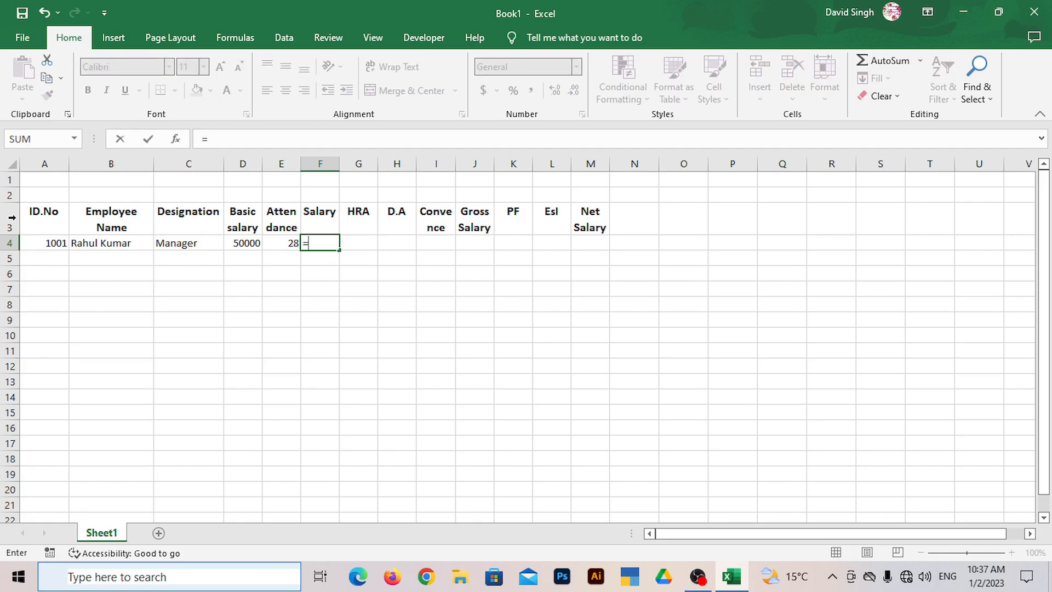
pyautogui.click(252, 241)
pyautogui.write('/')
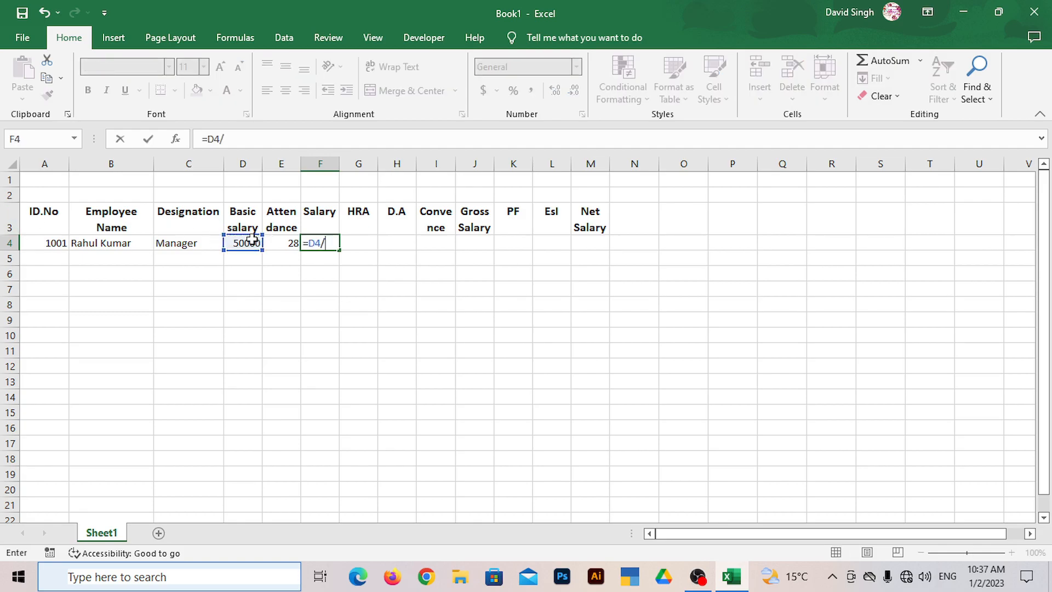
pyautogui.write('30*')
pyautogui.click(294, 242)
pyautogui.press('Return')
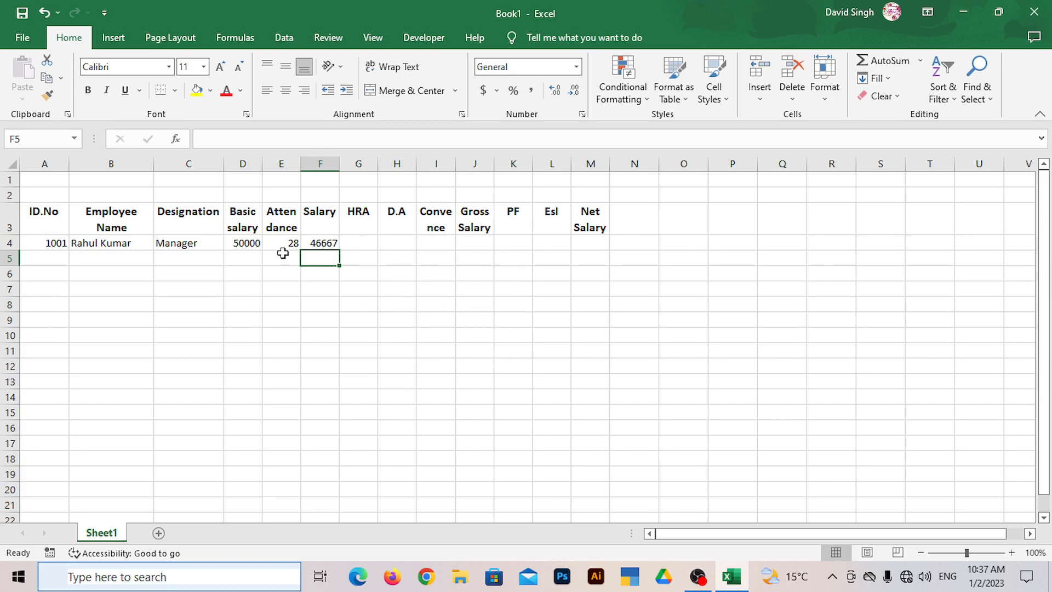
# Step: Enter the second employee's ID number and full name in row 5
pyautogui.click(48, 260)
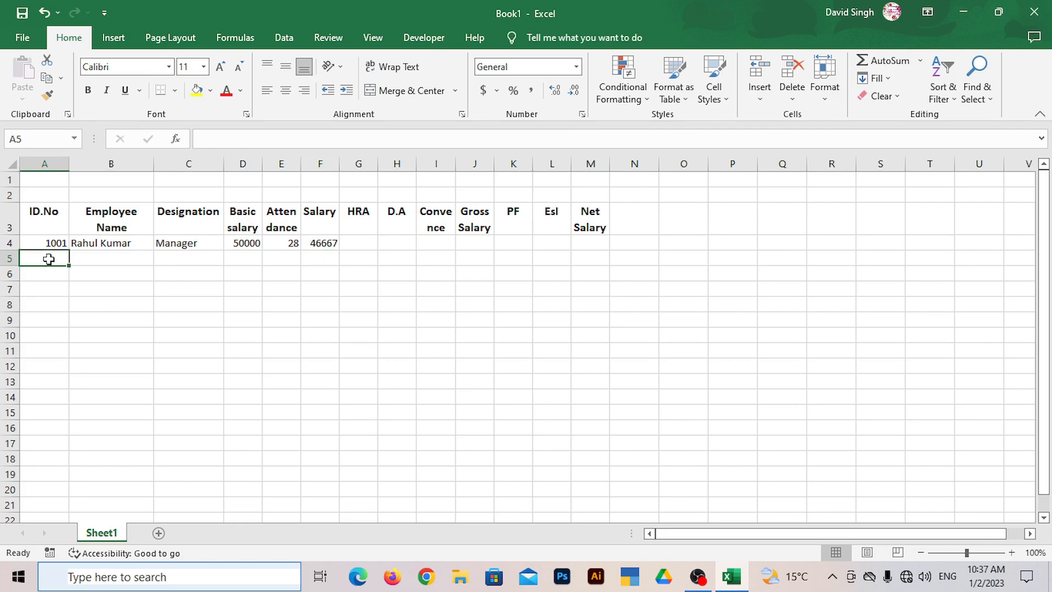
pyautogui.write('1002')
pyautogui.press('Tab')
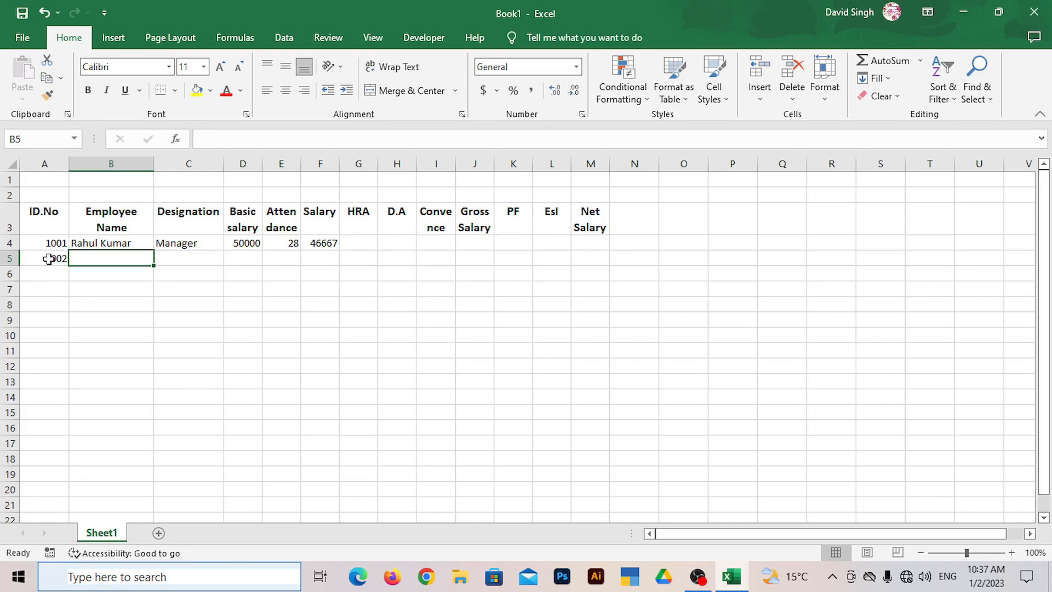
pyautogui.write('Deepa')
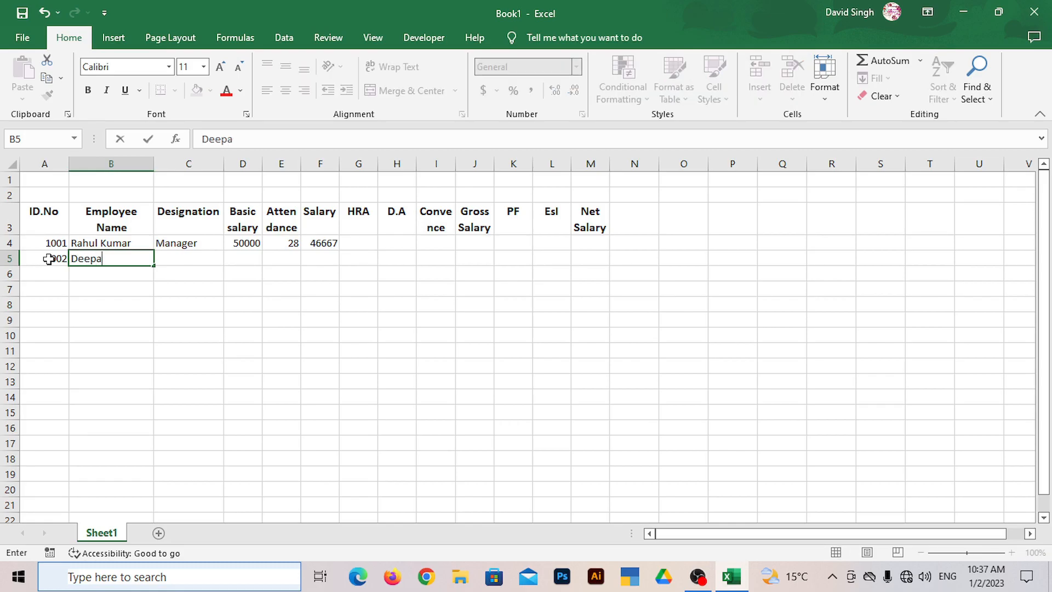
pyautogui.write('k Kumar')
pyautogui.press('Tab')
# Step: Fill in the second employee's designation as Ast.Manager, basic salary as 45000 and attendance as 26 in row 5
pyautogui.write('As')
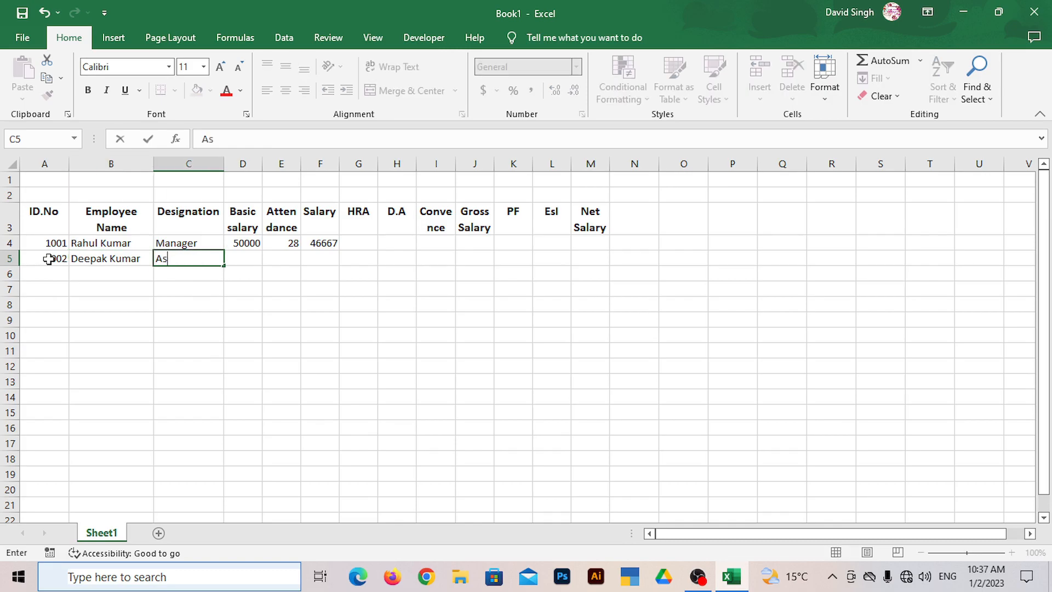
pyautogui.write('t.Manager')
pyautogui.press('Tab')
pyautogui.write('45000')
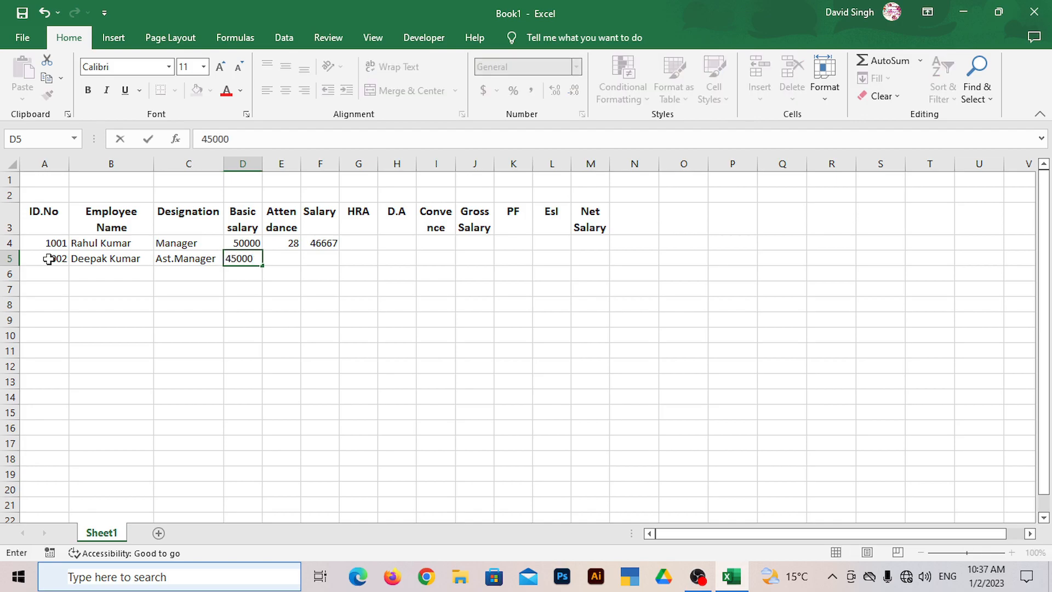
pyautogui.press('Tab')
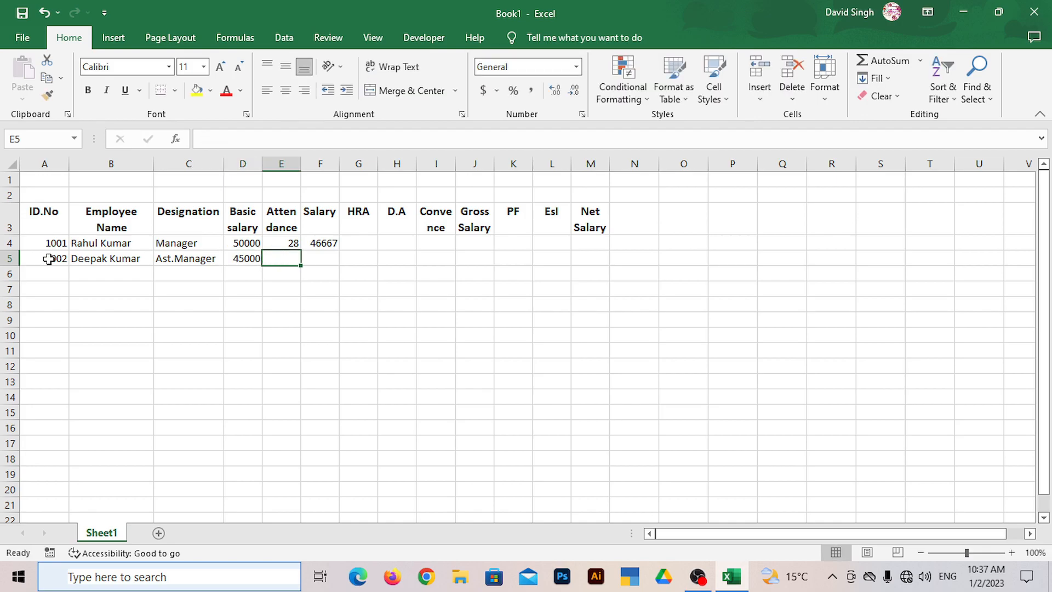
pyautogui.write('26')
pyautogui.press('Tab')
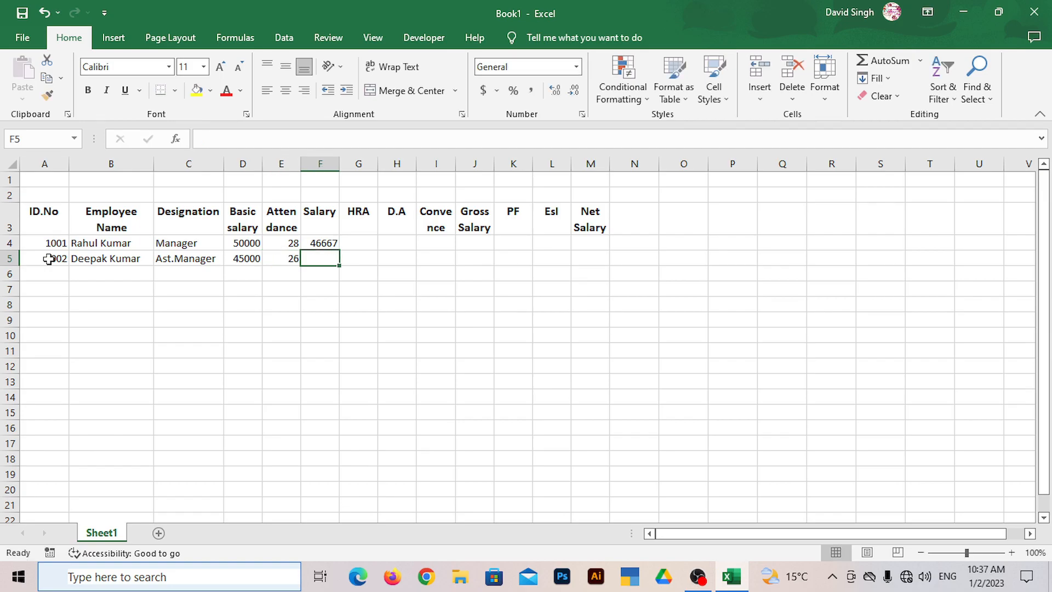
# Step: Calculate the second employee's attendance-based salary in F5 with the formula =D5/30*E5
pyautogui.write('=')
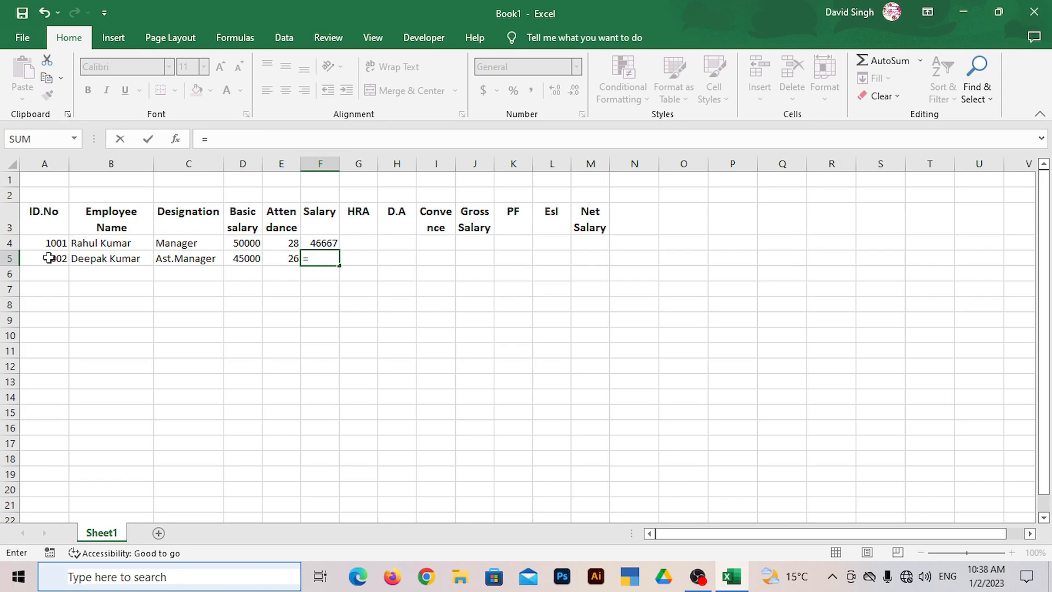
pyautogui.click(255, 256)
pyautogui.write('/30*')
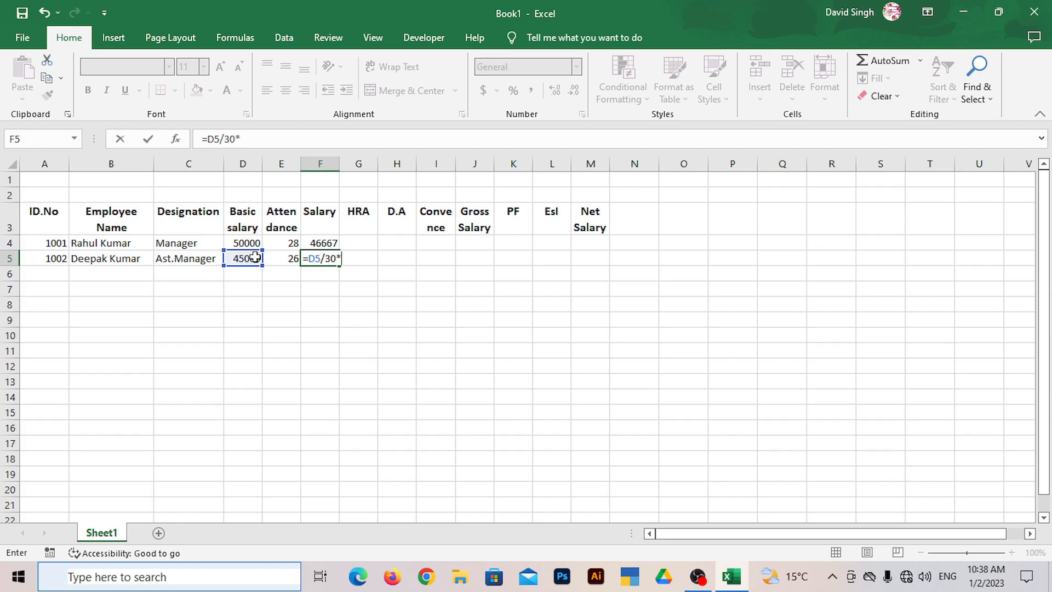
pyautogui.click(275, 258)
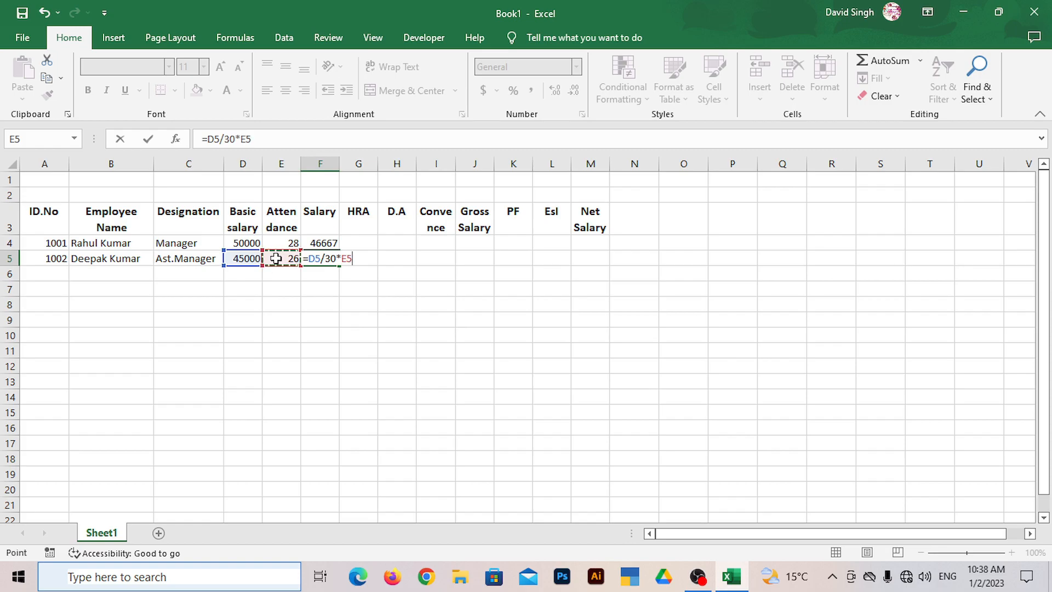
pyautogui.press('Return')
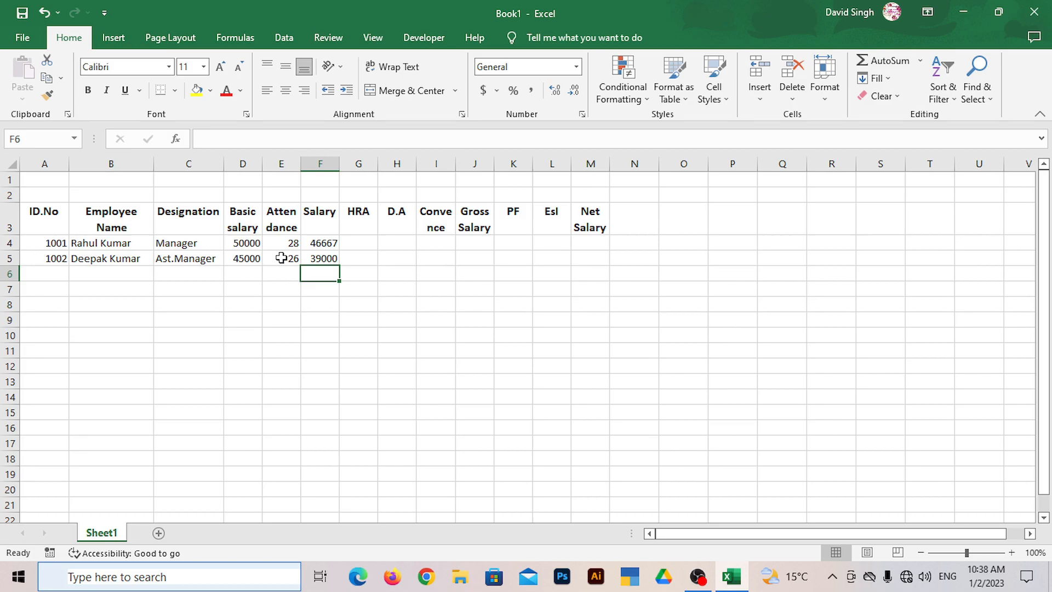
# Step: Enter the first employee's allowances in row 4: HRA 8000, D.A 3000 and conveyance 6000
pyautogui.click(365, 225)
pyautogui.moveTo(365, 225); pyautogui.dragTo(435, 227)
pyautogui.click(356, 245)
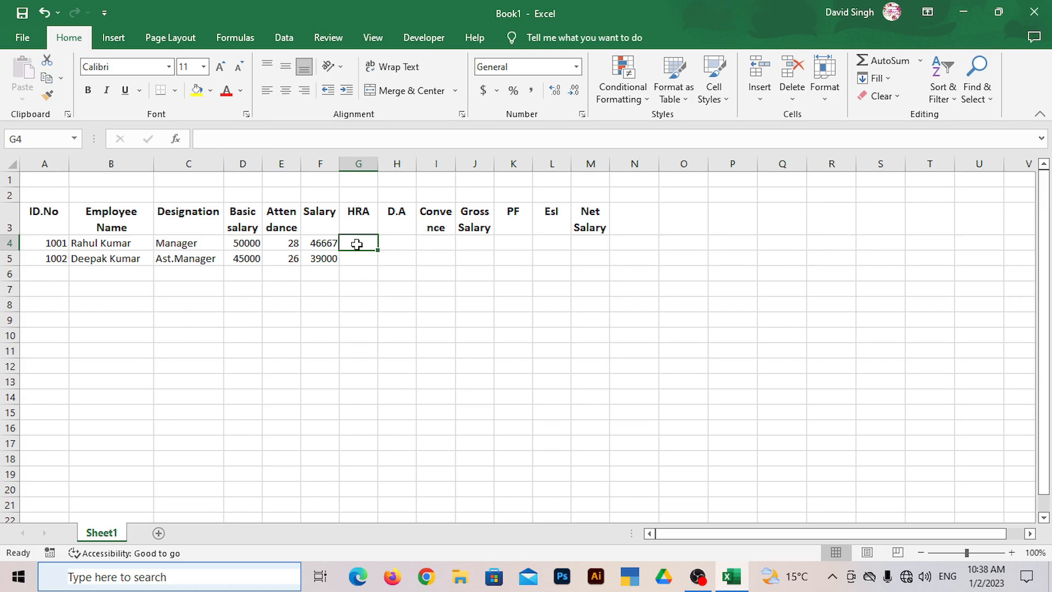
pyautogui.write('8000')
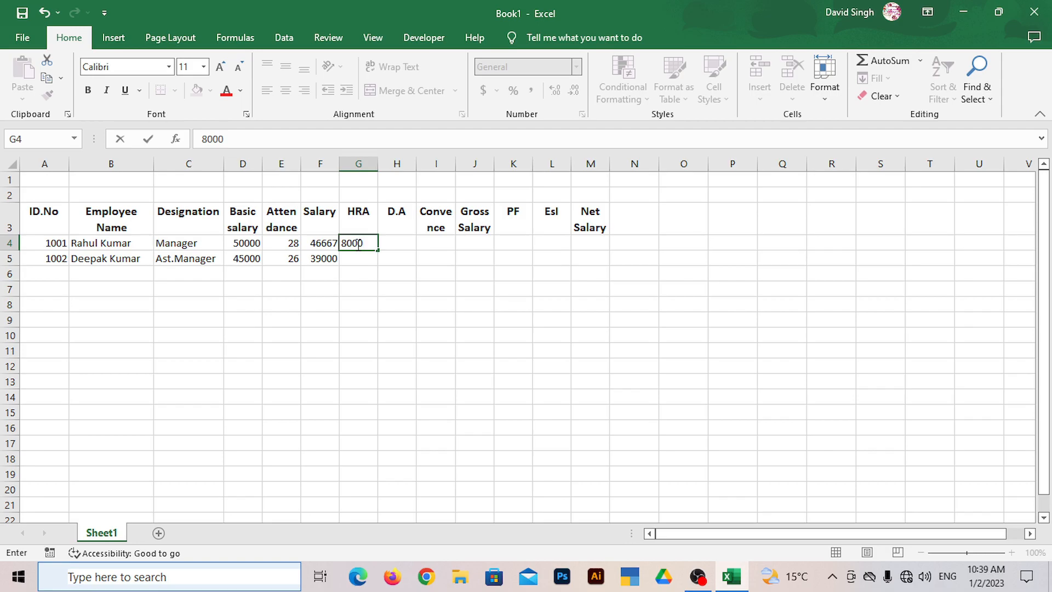
pyautogui.press('Tab')
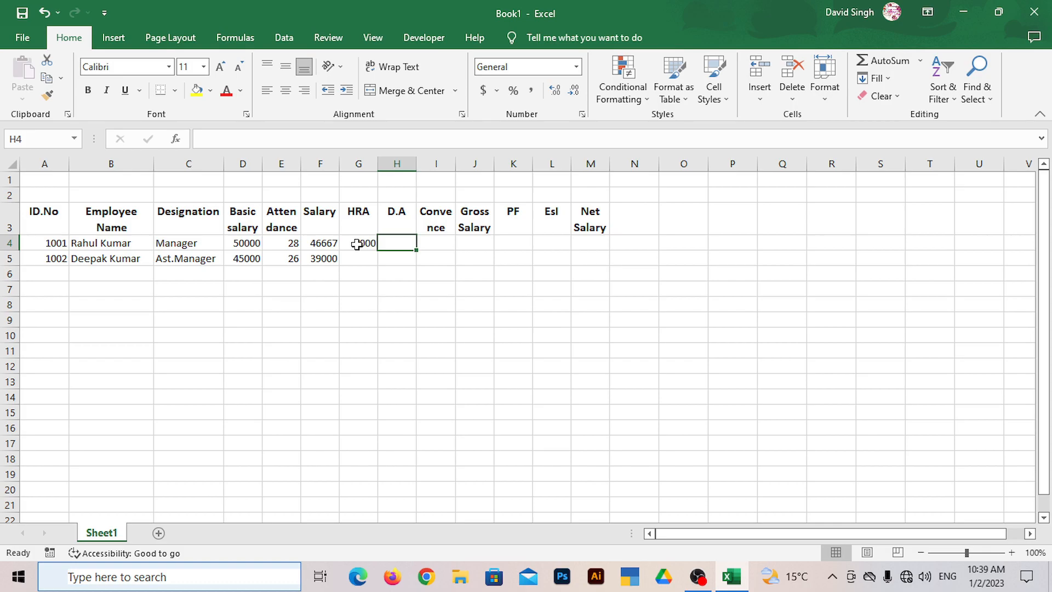
pyautogui.write('3000')
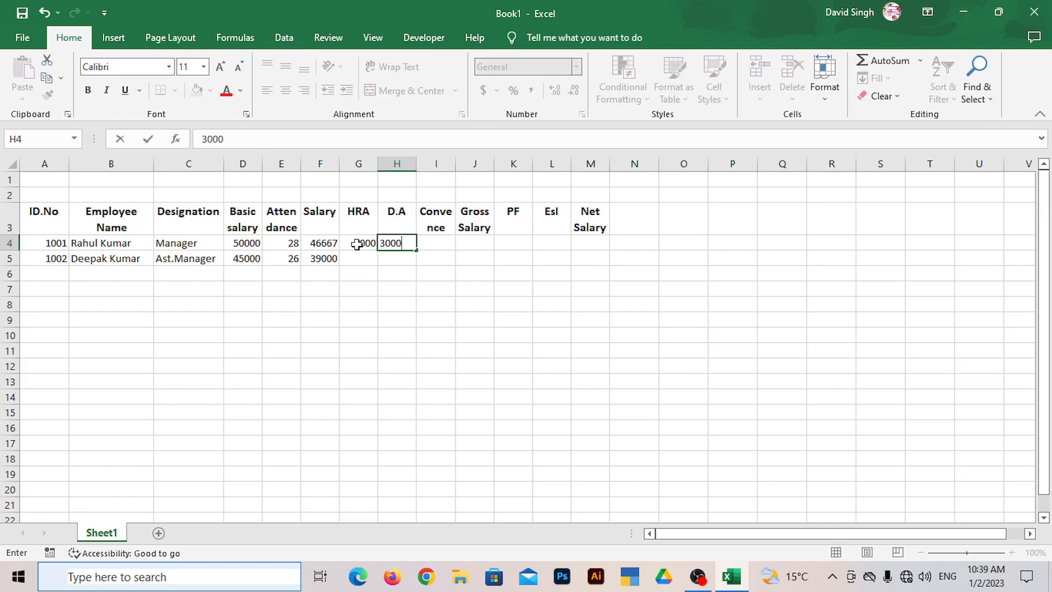
pyautogui.press('Tab')
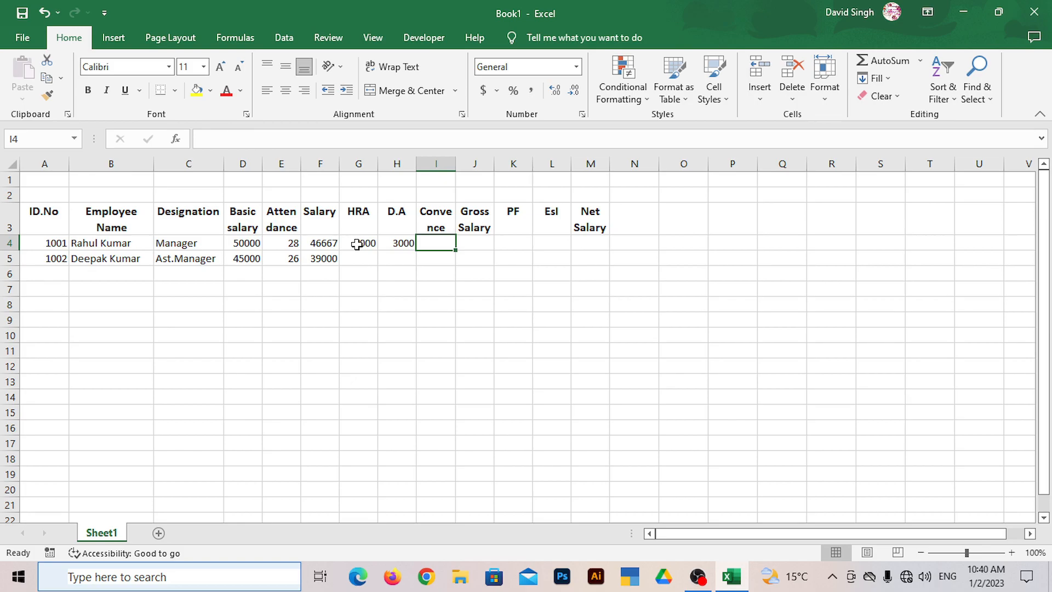
pyautogui.write('+6')
pyautogui.press('BackSpace')
pyautogui.press('BackSpace')
pyautogui.write('6000')
pyautogui.press('Tab')
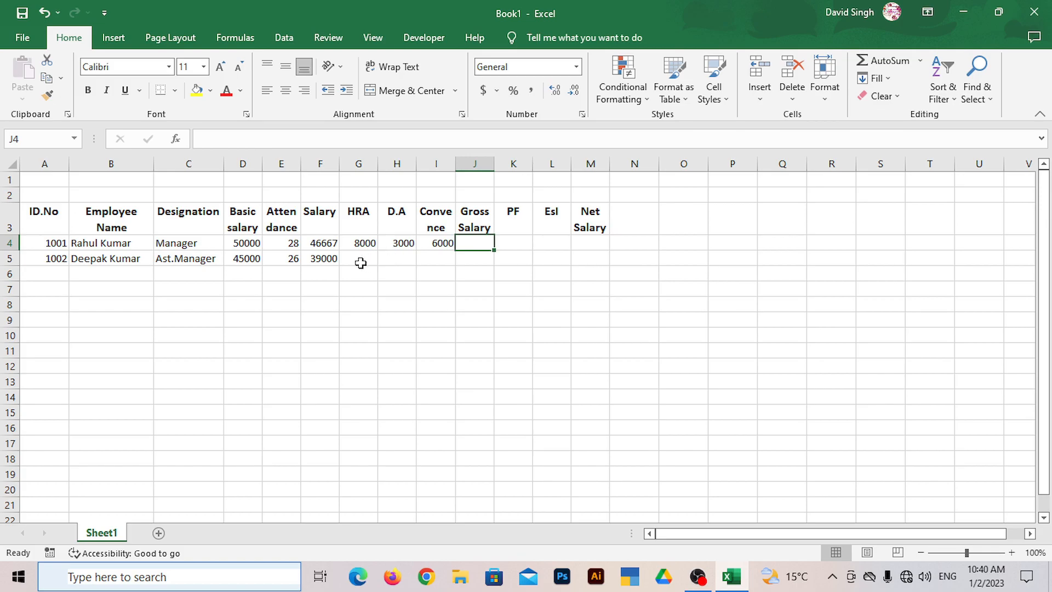
# Step: Enter the second employee's allowances in row 5: HRA 3000, D.A 2000 and conveyance 5000
pyautogui.click(358, 263)
pyautogui.write('3000')
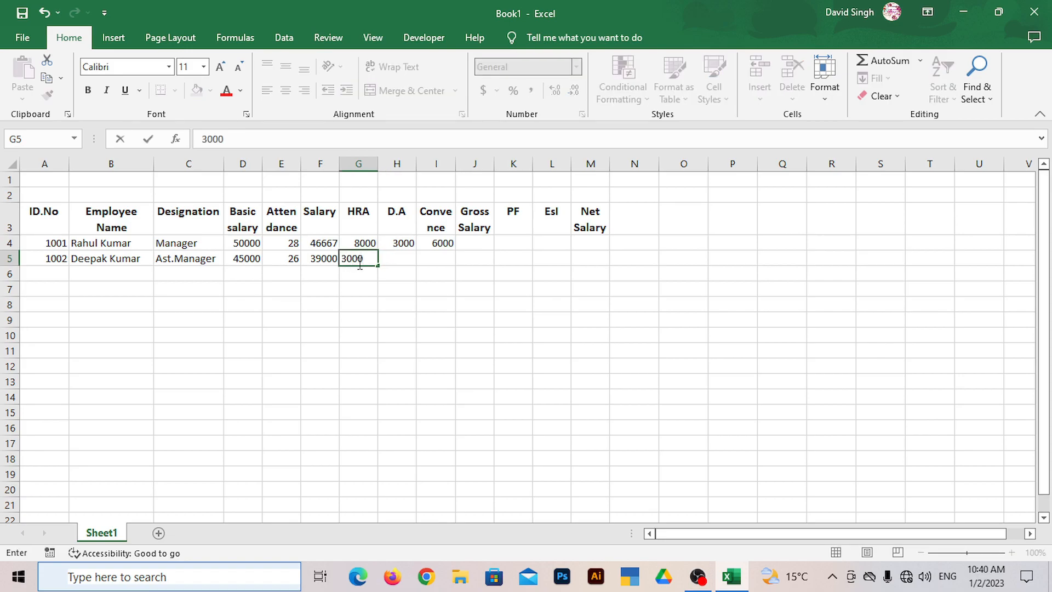
pyautogui.press('Tab')
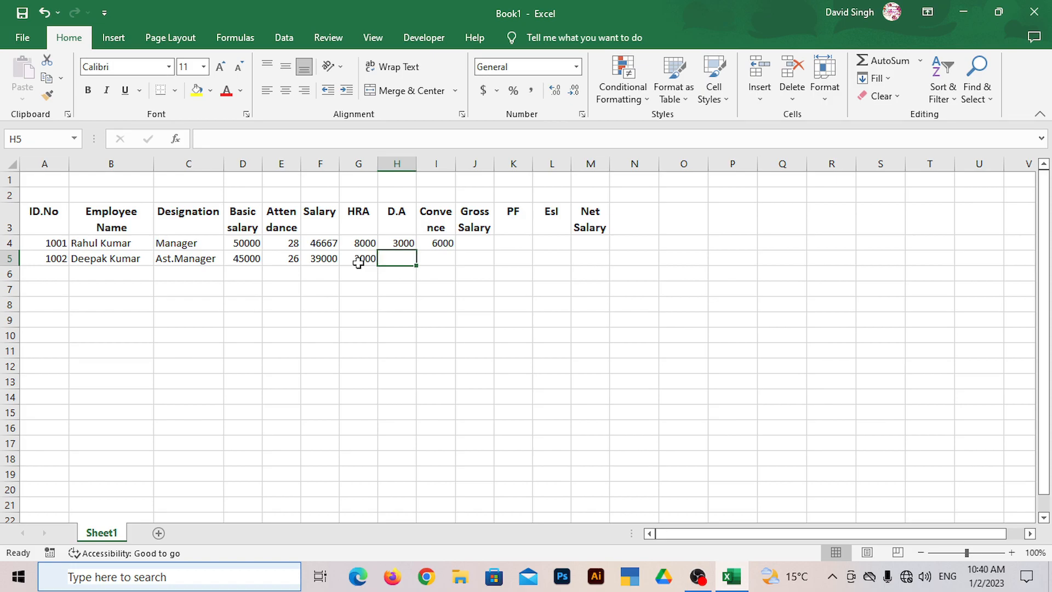
pyautogui.write('2000')
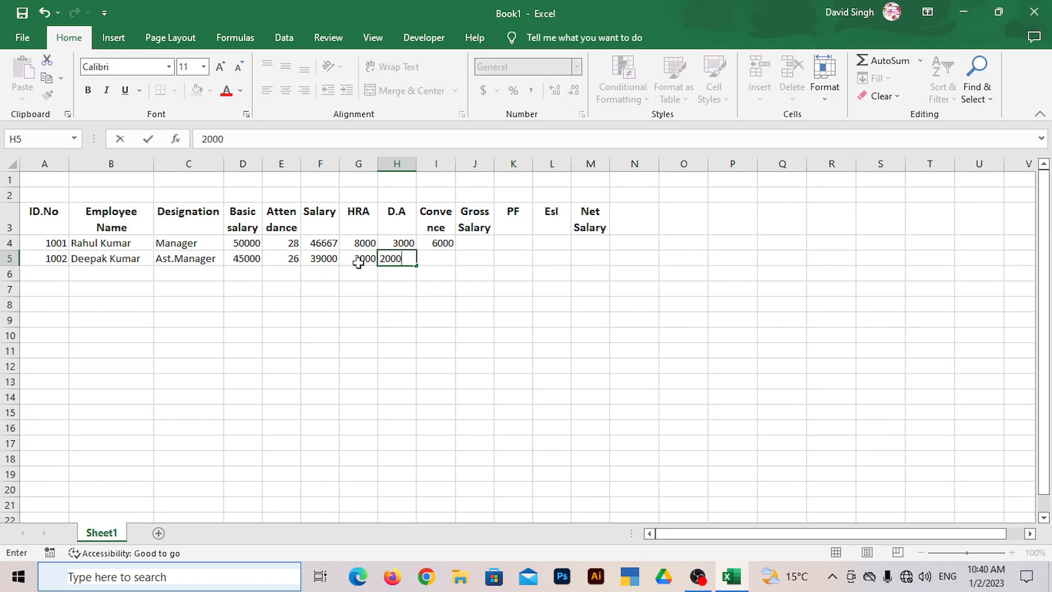
pyautogui.press('Tab')
pyautogui.write('600')
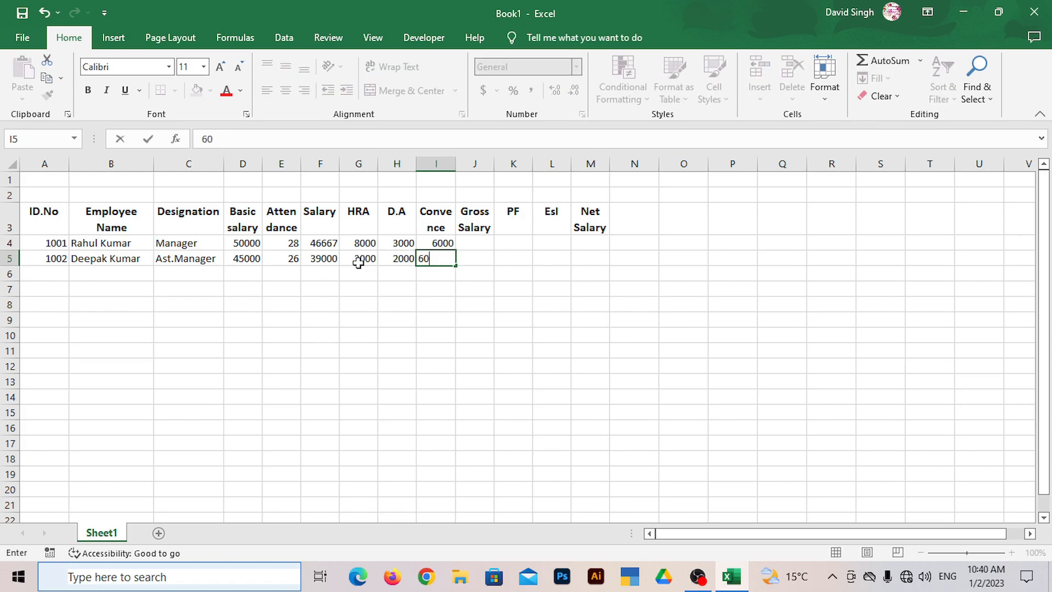
pyautogui.press('BackSpace')
pyautogui.press('BackSpace')
pyautogui.press('BackSpace')
pyautogui.write('5000')
pyautogui.press('Tab')
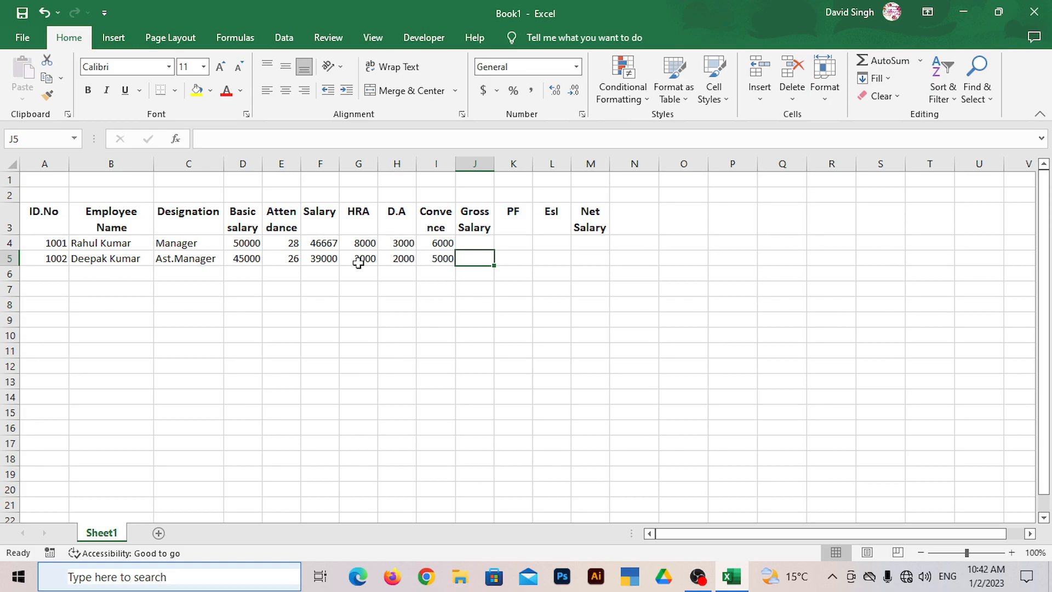
# Step: Insert two blank columns before the Gross Salary column
pyautogui.click(474, 163)
pyautogui.rightClick(474, 163)
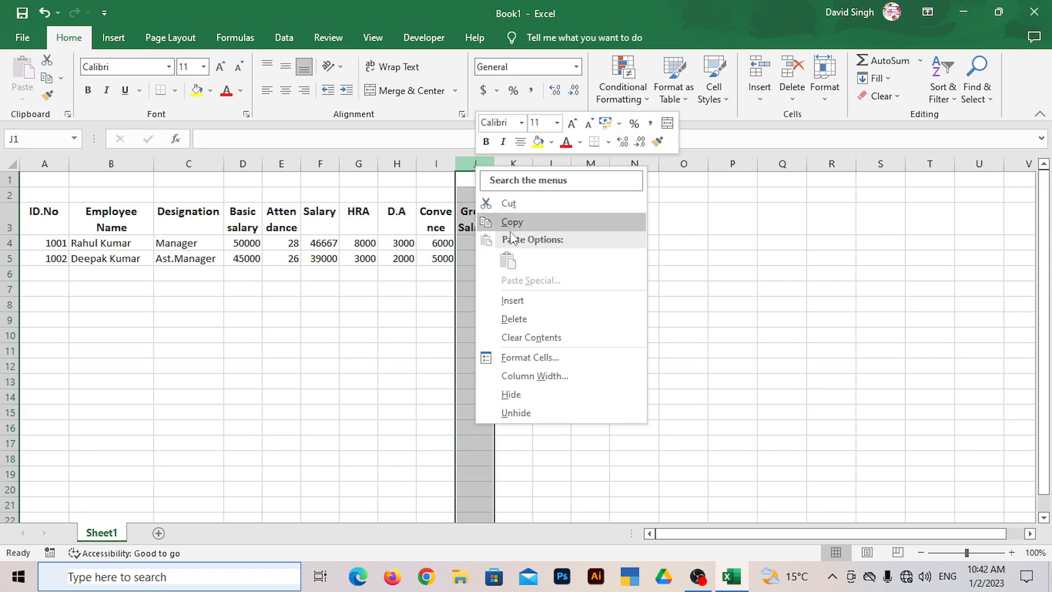
pyautogui.click(519, 300)
pyautogui.rightClick(487, 174)
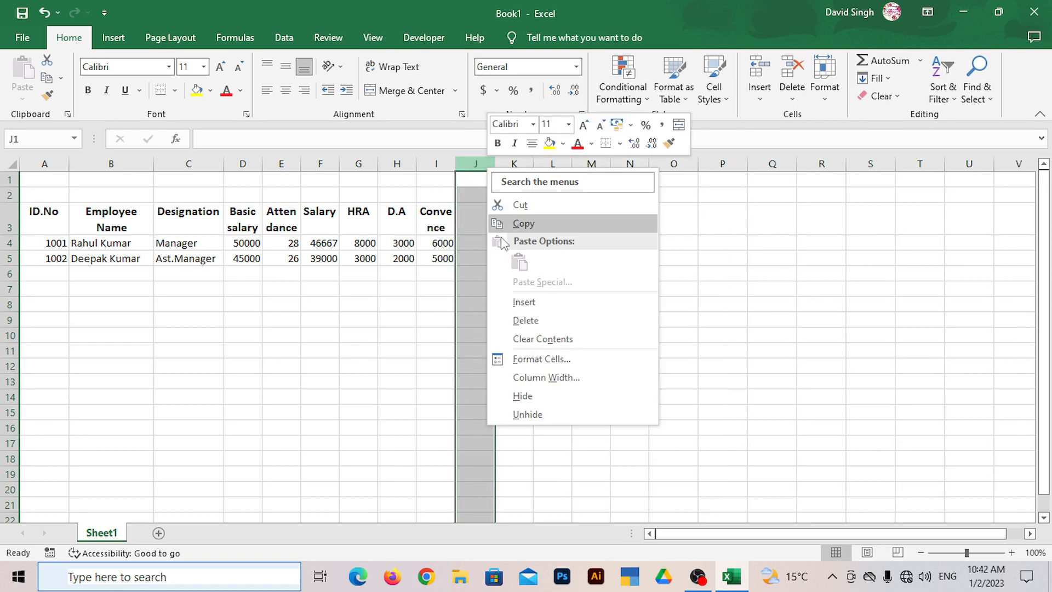
pyautogui.click(521, 299)
# Step: Add the headers Over Time In Hrs in J3 and Over Time Salary in K3
pyautogui.click(481, 210)
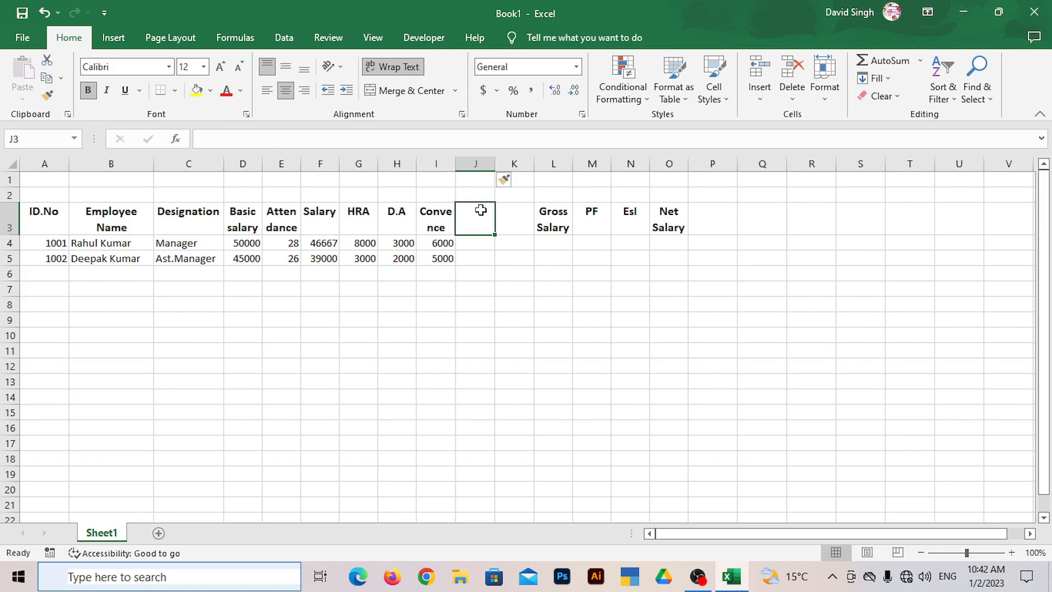
pyautogui.write('Over ')
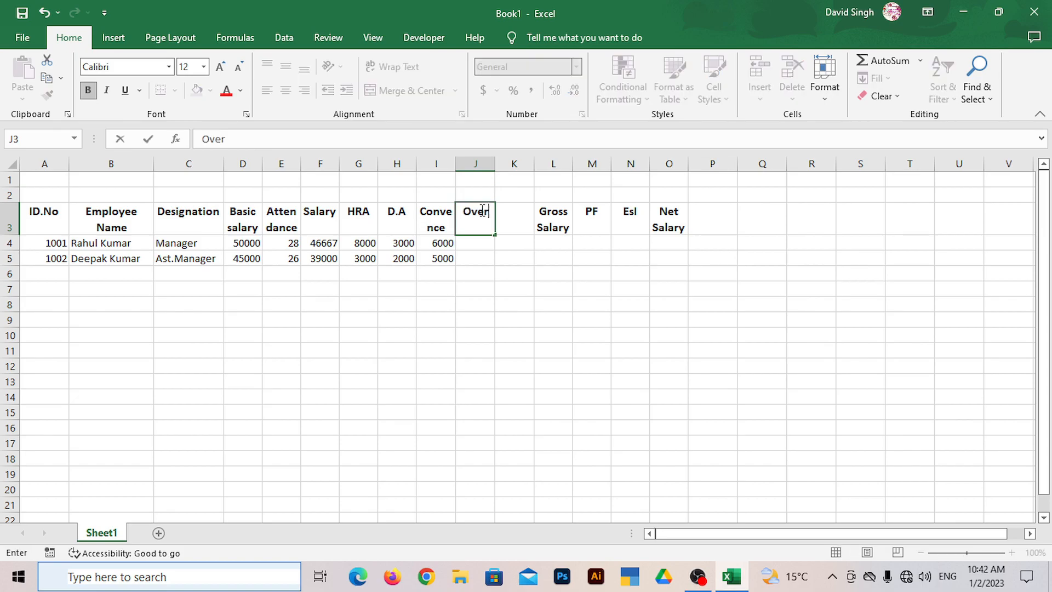
pyautogui.write('Time In Hrs')
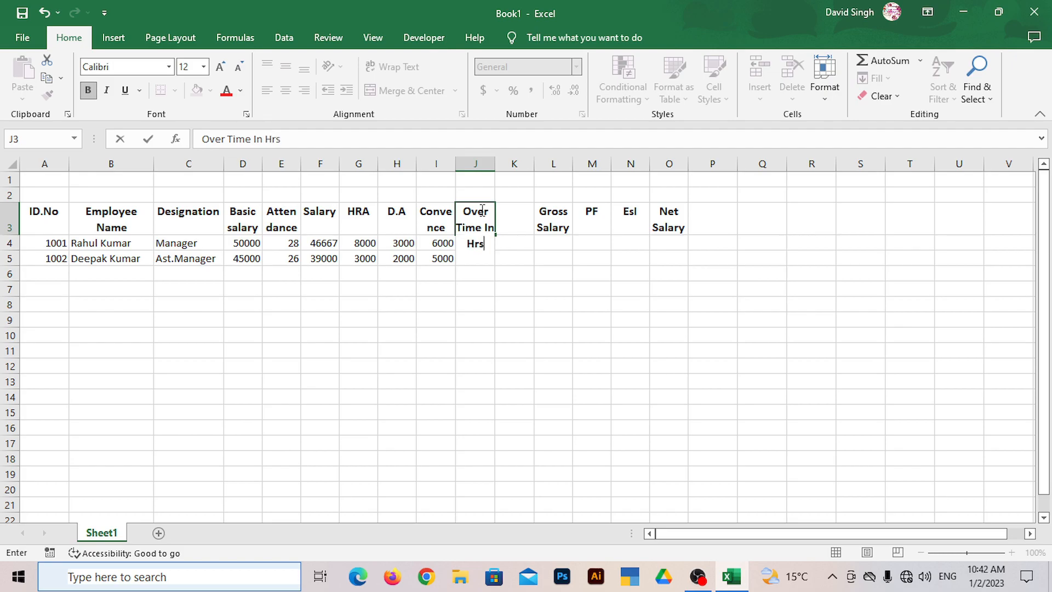
pyautogui.click(479, 266)
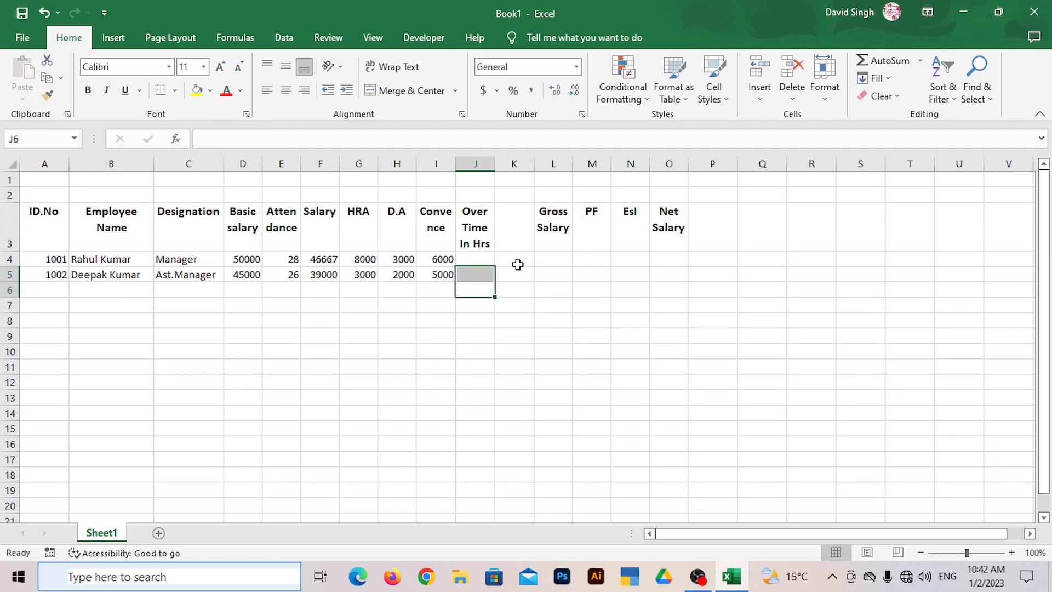
pyautogui.click(517, 235)
pyautogui.write('Ove')
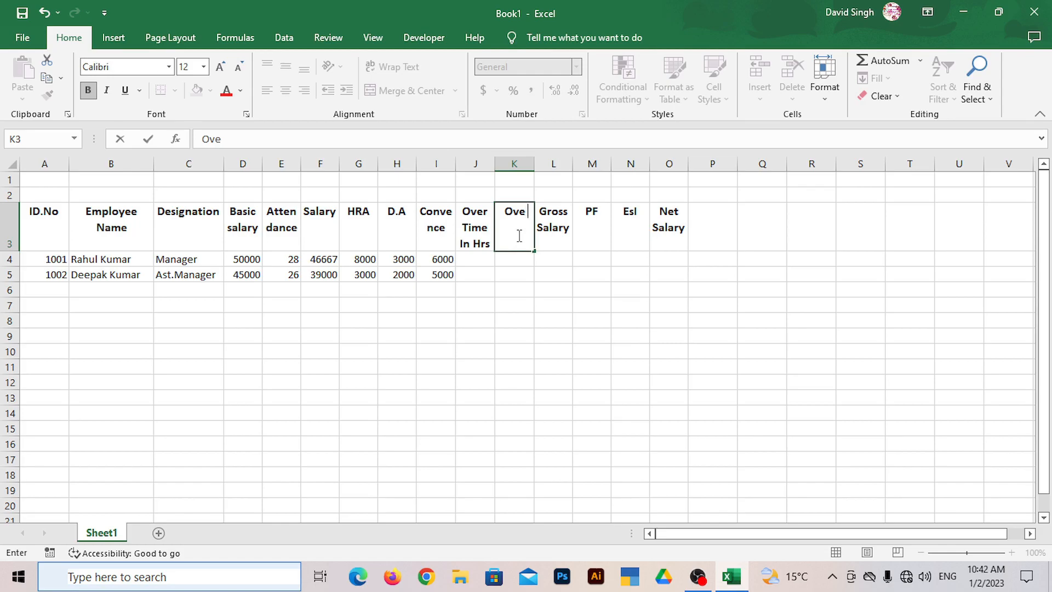
pyautogui.write('r Time Salary')
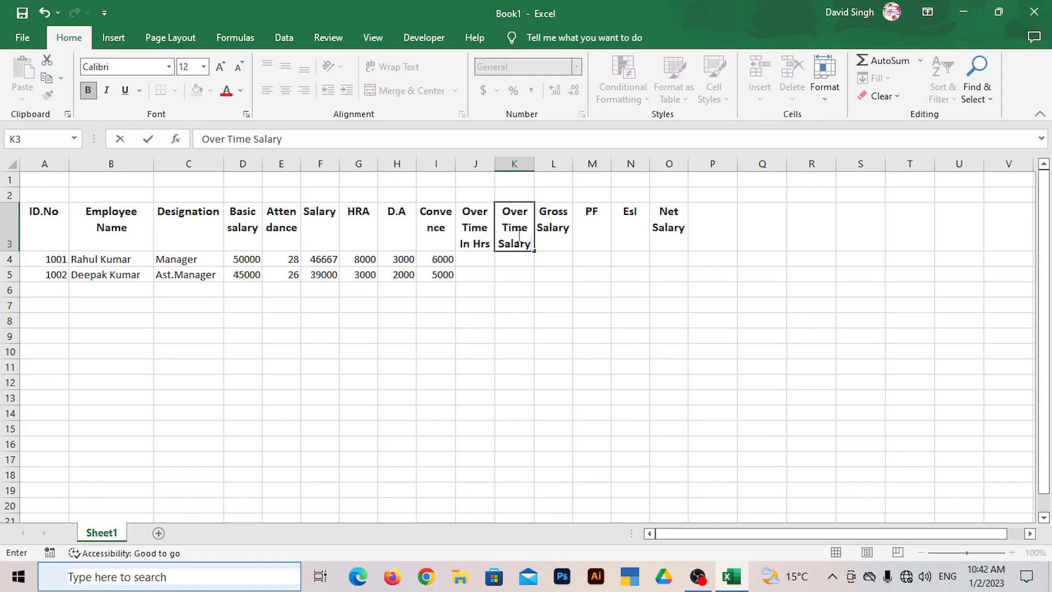
pyautogui.click(516, 278)
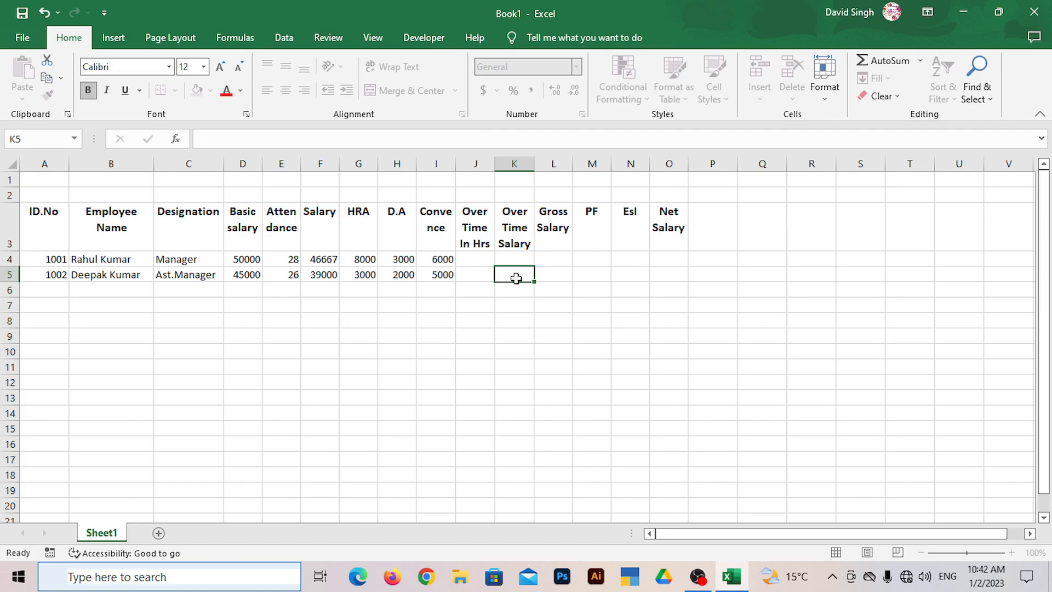
# Step: Enter 60 overtime hours for the first employee in cell J4
pyautogui.click(485, 261)
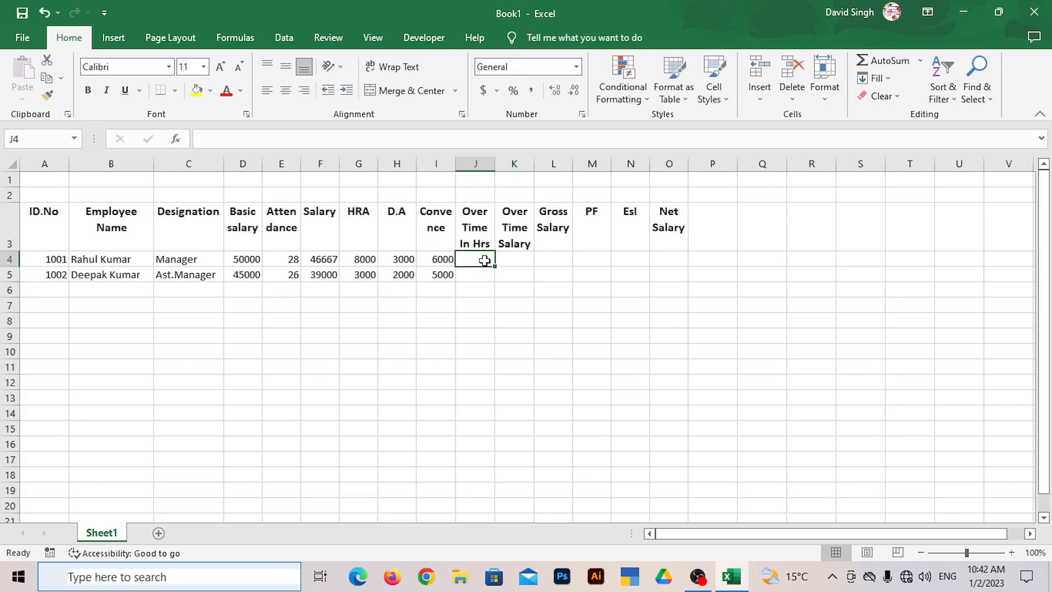
pyautogui.write('60')
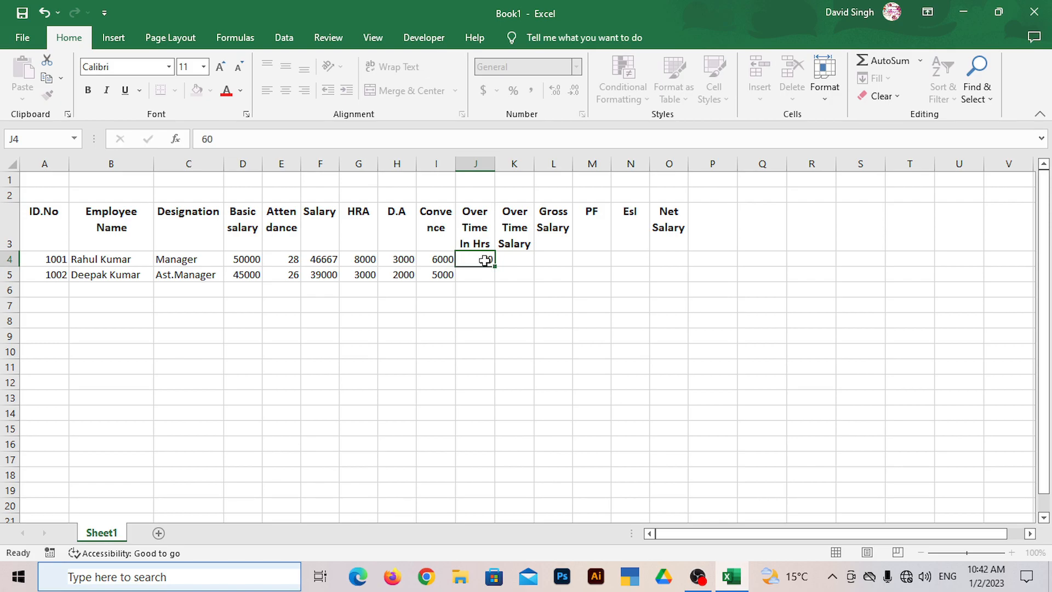
pyautogui.press('Tab')
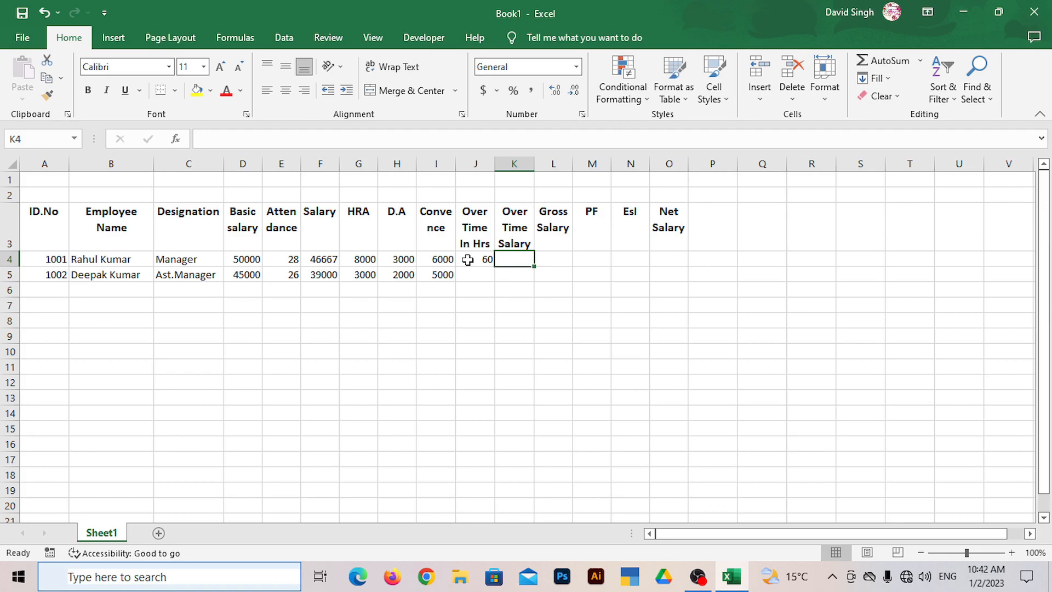
pyautogui.click(467, 260)
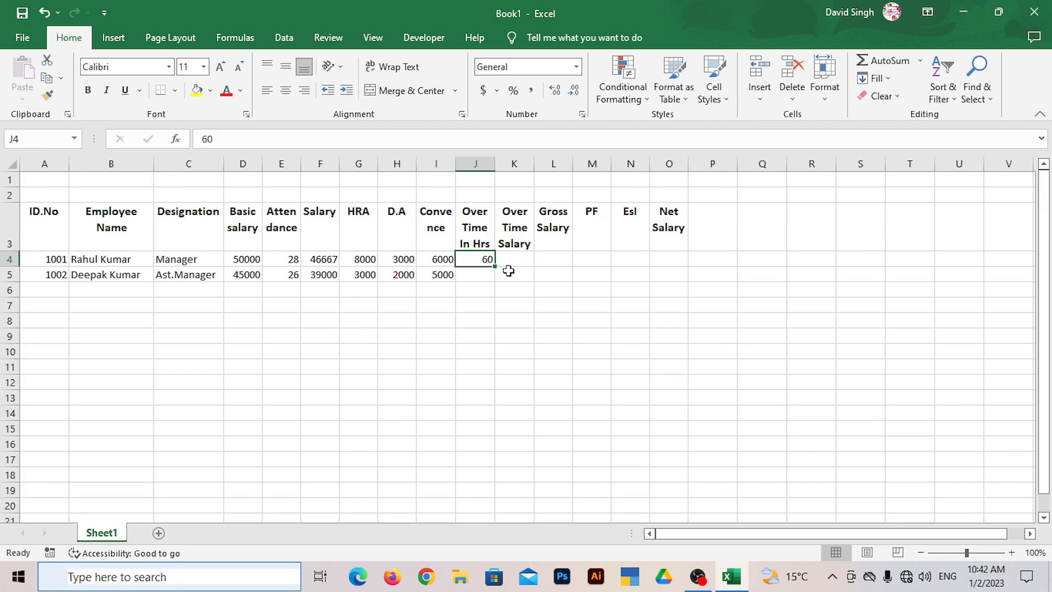
# Step: Apply the custom number format # "Hrs" to the overtime hours in cell J4
pyautogui.rightClick(474, 260)
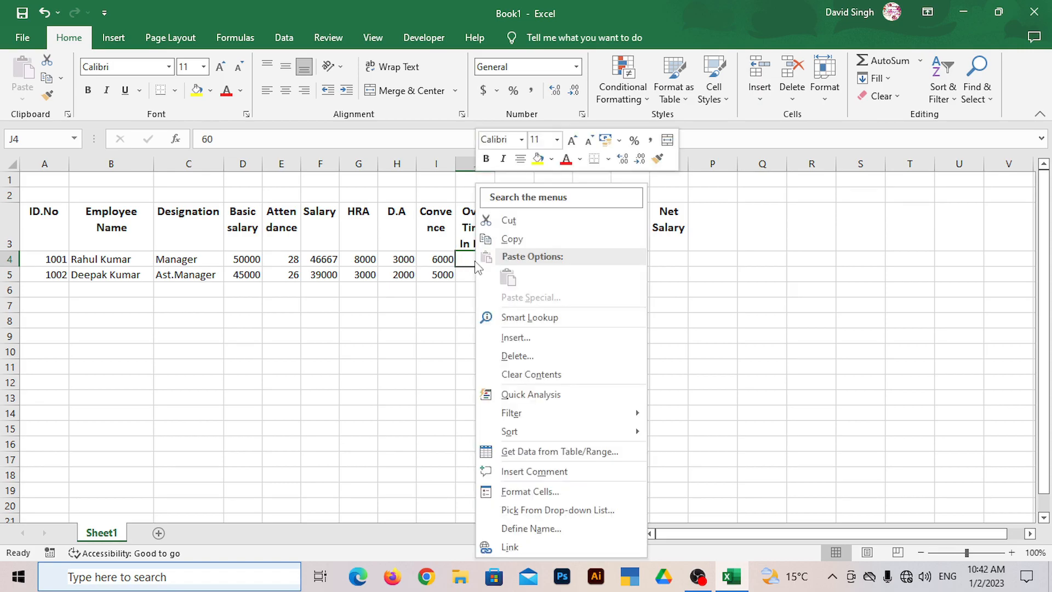
pyautogui.click(536, 493)
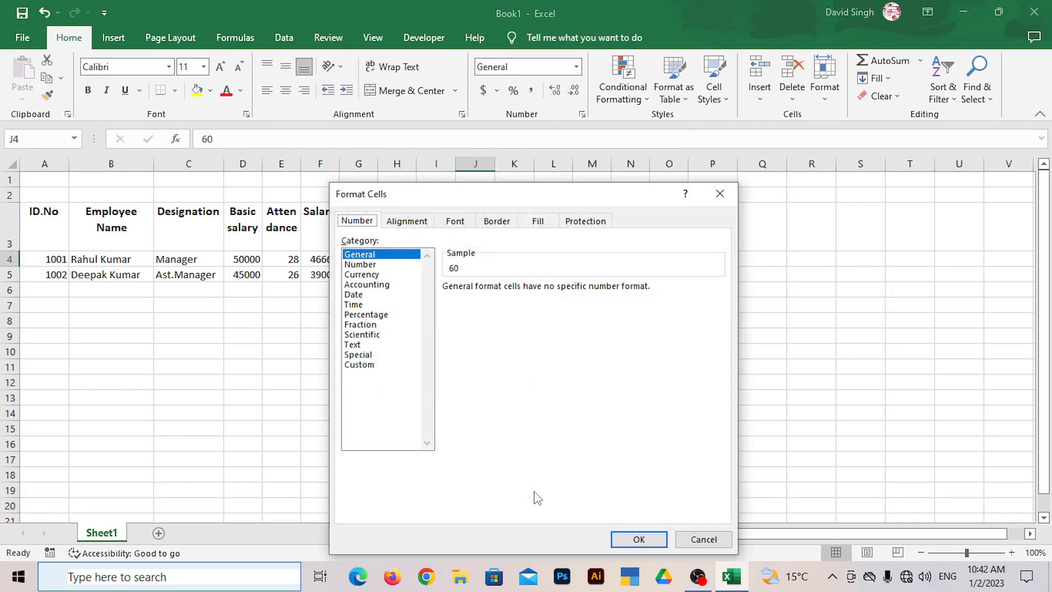
pyautogui.click(361, 365)
pyautogui.moveTo(493, 301); pyautogui.dragTo(446, 302)
pyautogui.write('₹')
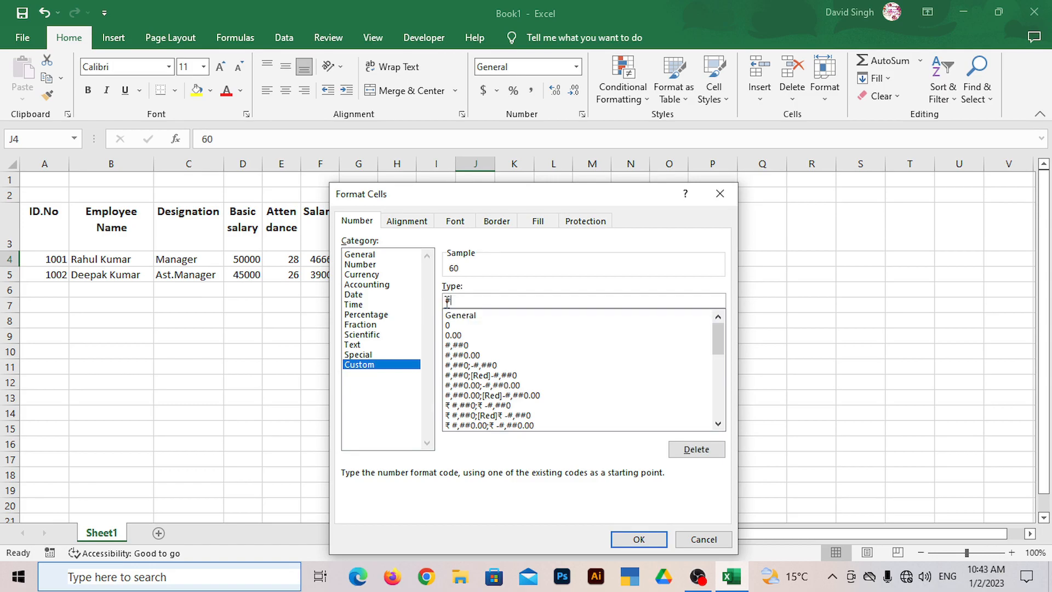
pyautogui.write(' "Hrs"')
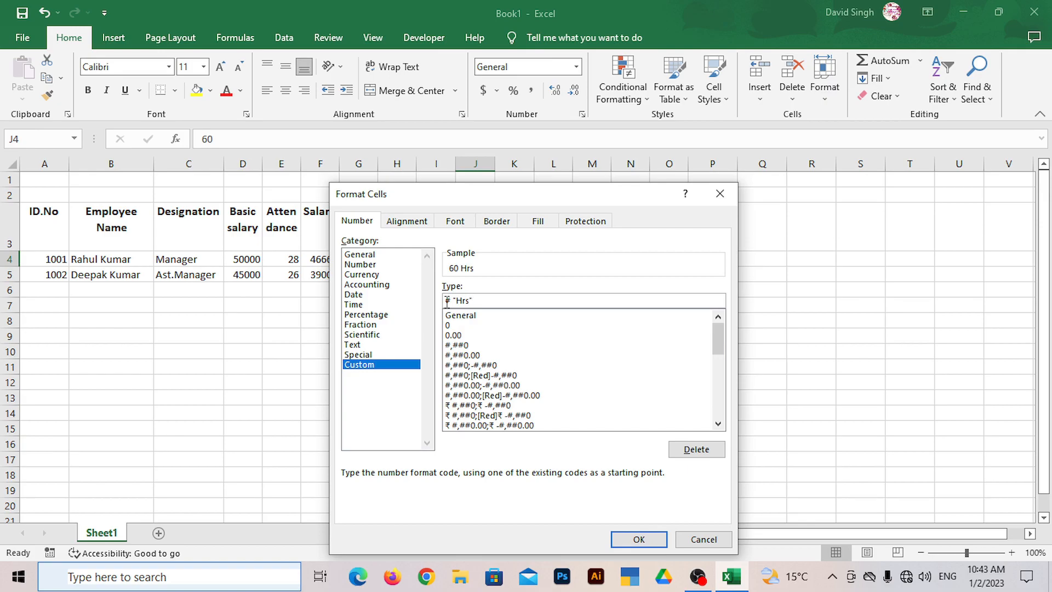
pyautogui.click(638, 539)
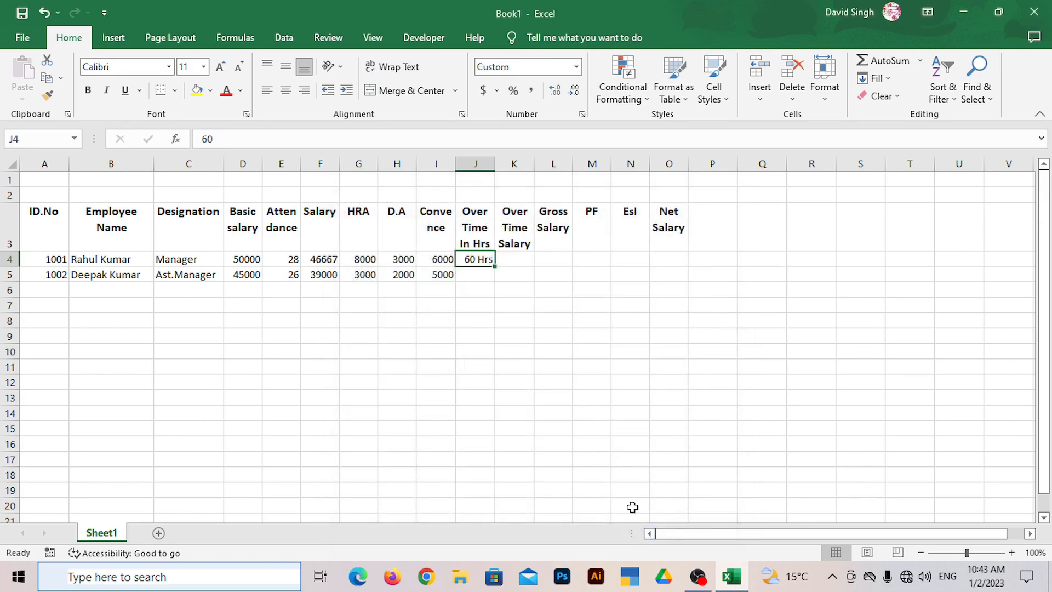
# Step: Fill the overtime hours cell J4 down to J5 and change the second employee's hours to 45
pyautogui.moveTo(496, 267)
pyautogui.mouseDown()
pyautogui.moveTo(491, 282)
pyautogui.moveTo(479, 277)
pyautogui.moveTo(489, 275)
pyautogui.mouseUp()
pyautogui.click(477, 275)
pyautogui.doubleClick(477, 275)
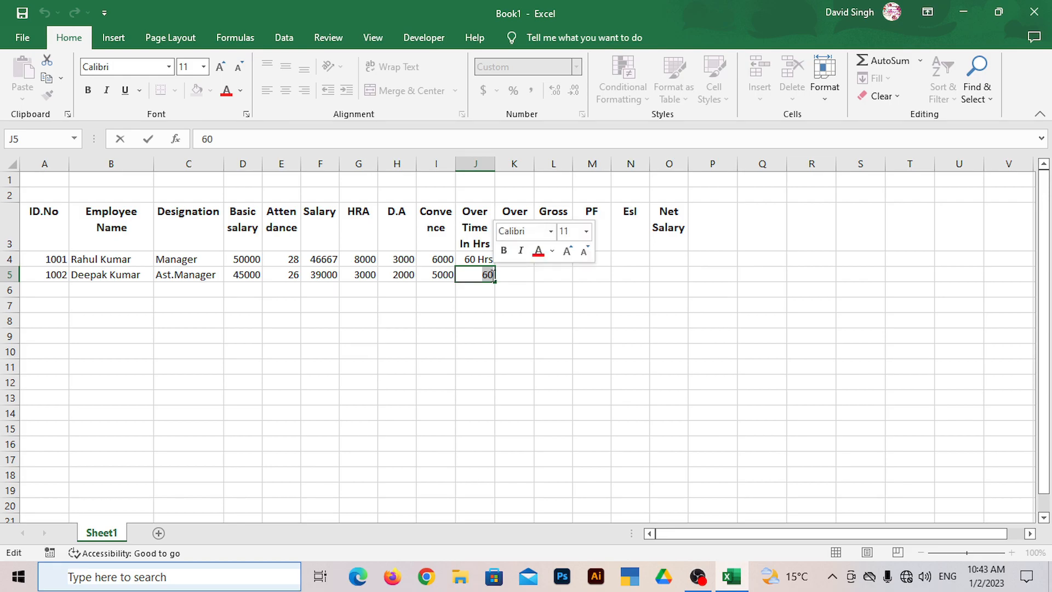
pyautogui.write('45')
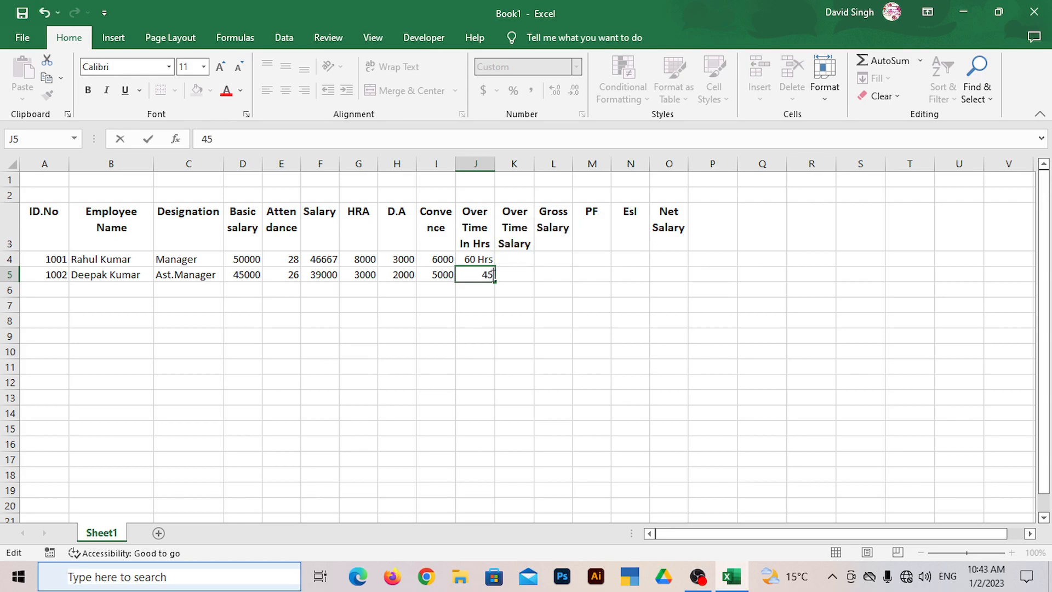
# Step: Calculate the first employee's overtime salary in K4 with the formula =D4/30/8*J4
pyautogui.click(513, 262)
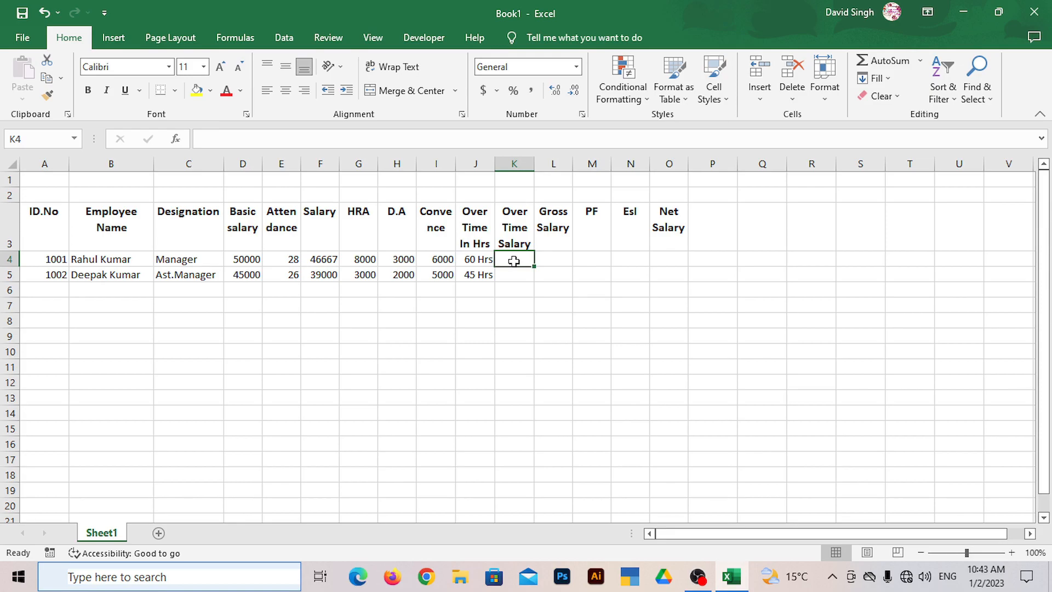
pyautogui.write('=')
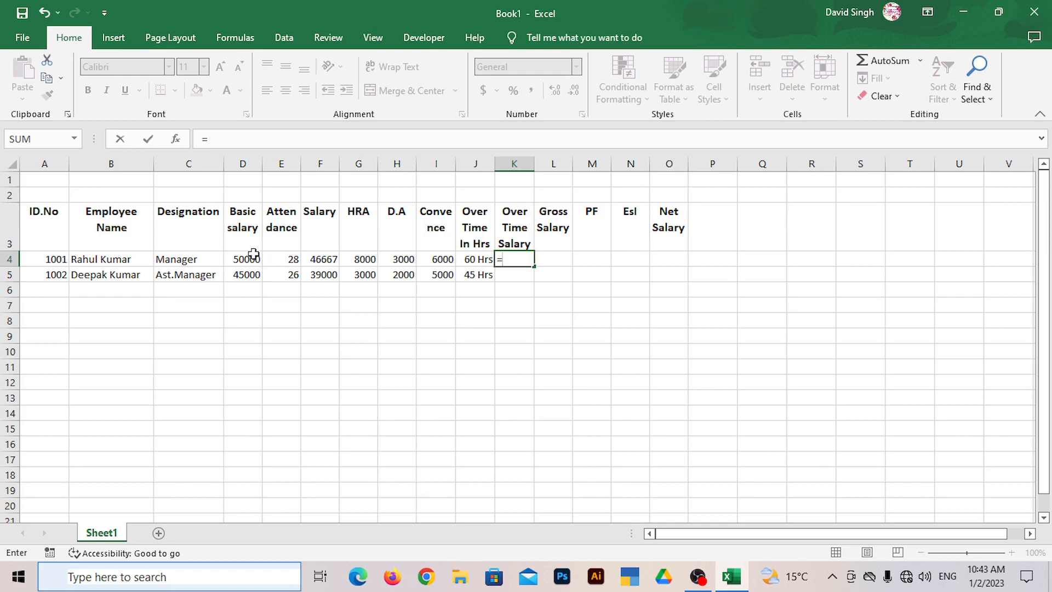
pyautogui.click(253, 256)
pyautogui.write('/30')
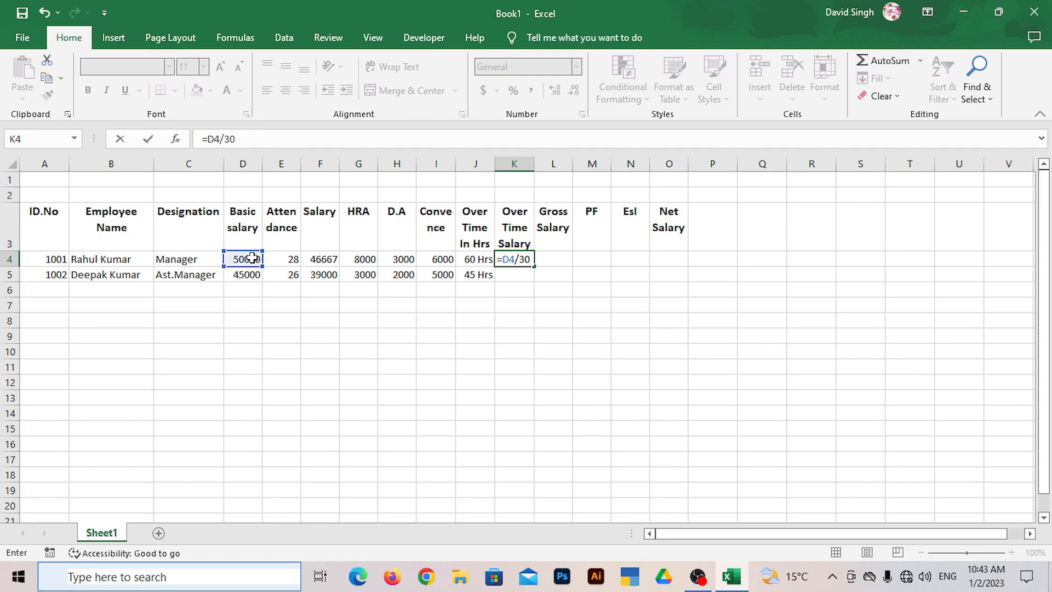
pyautogui.write('/8*')
pyautogui.click(467, 258)
pyautogui.press('Return')
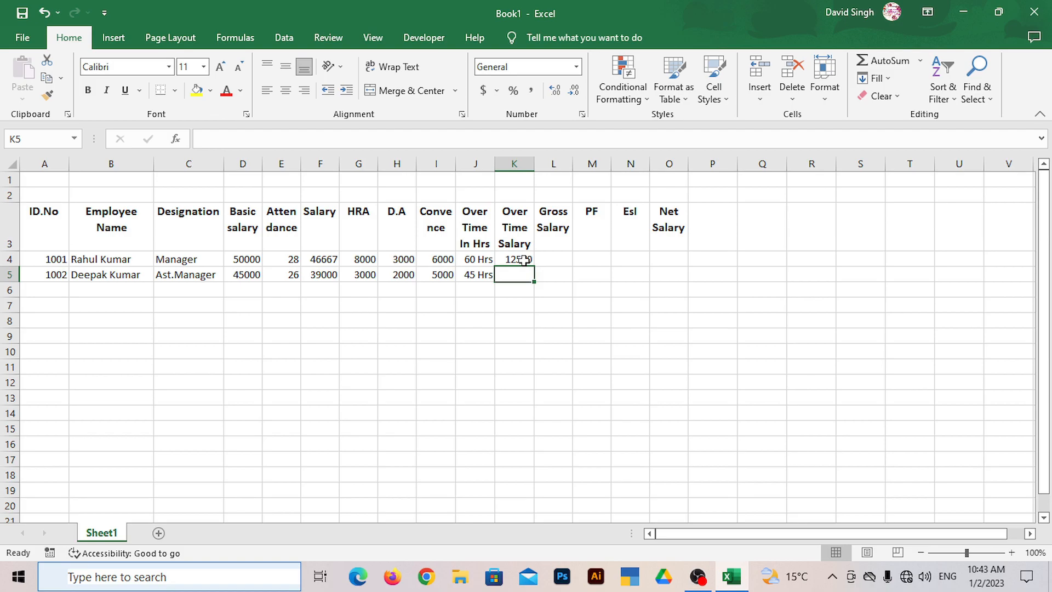
# Step: Calculate the second employee's overtime salary in K5 with =D5/30/8*J5 and display it without decimals
pyautogui.write('=')
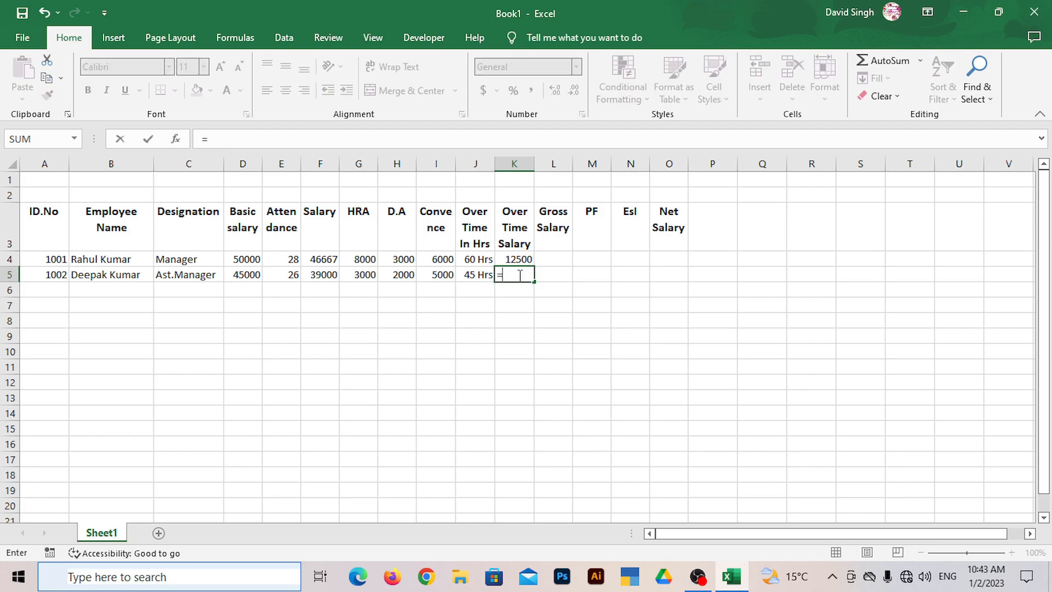
pyautogui.click(235, 275)
pyautogui.write('*')
pyautogui.press('BackSpace')
pyautogui.write('/30')
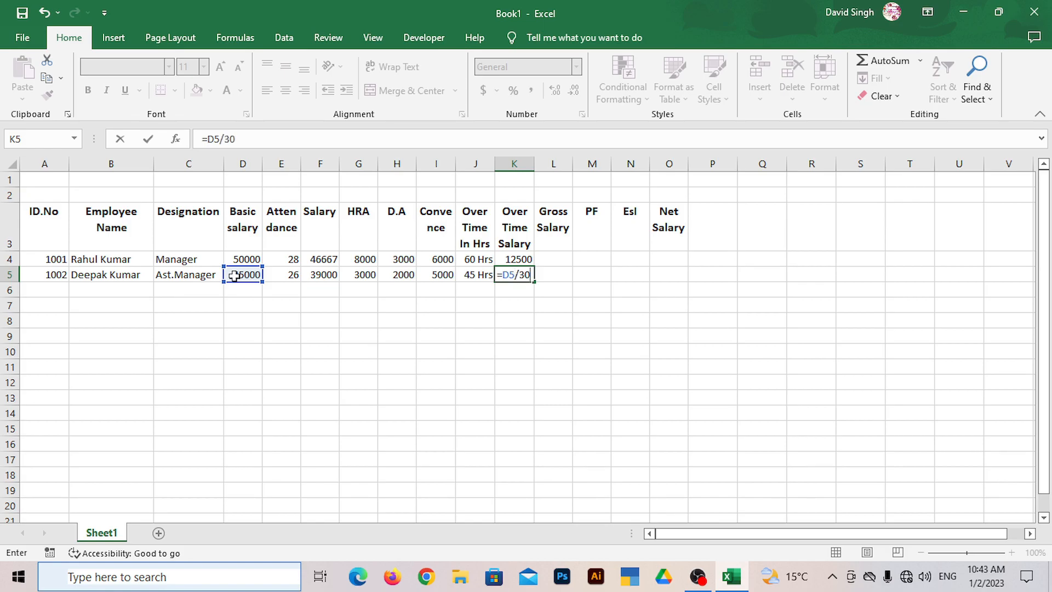
pyautogui.write('/8*')
pyautogui.click(476, 277)
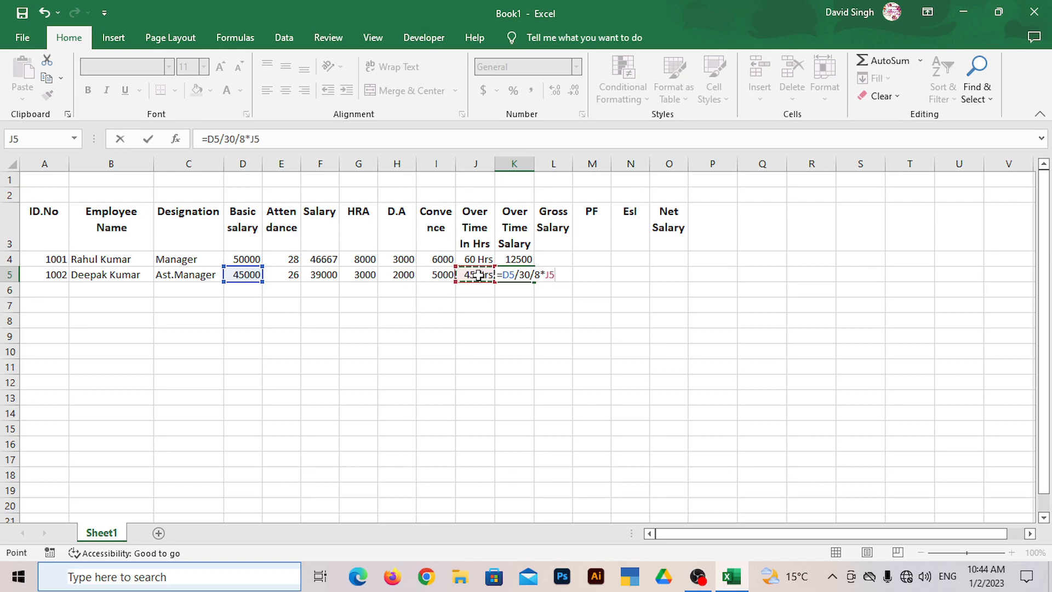
pyautogui.press('Return')
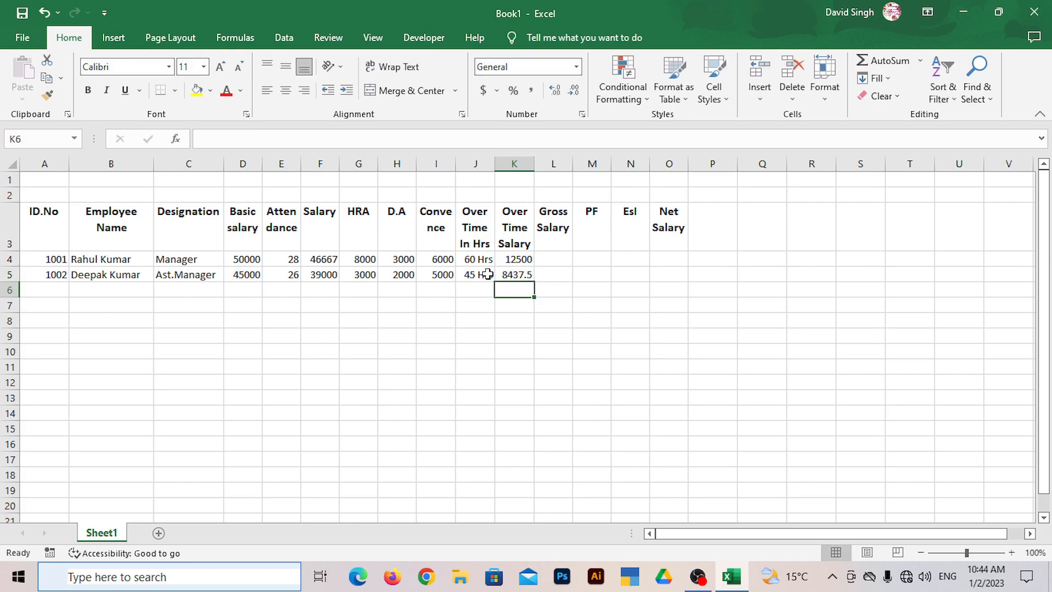
pyautogui.click(515, 273)
pyautogui.click(573, 90)
# Step: Calculate the gross salary in L4 with =F4+G4+H4+I4+K4 and fill the formula down to L5
pyautogui.click(555, 256)
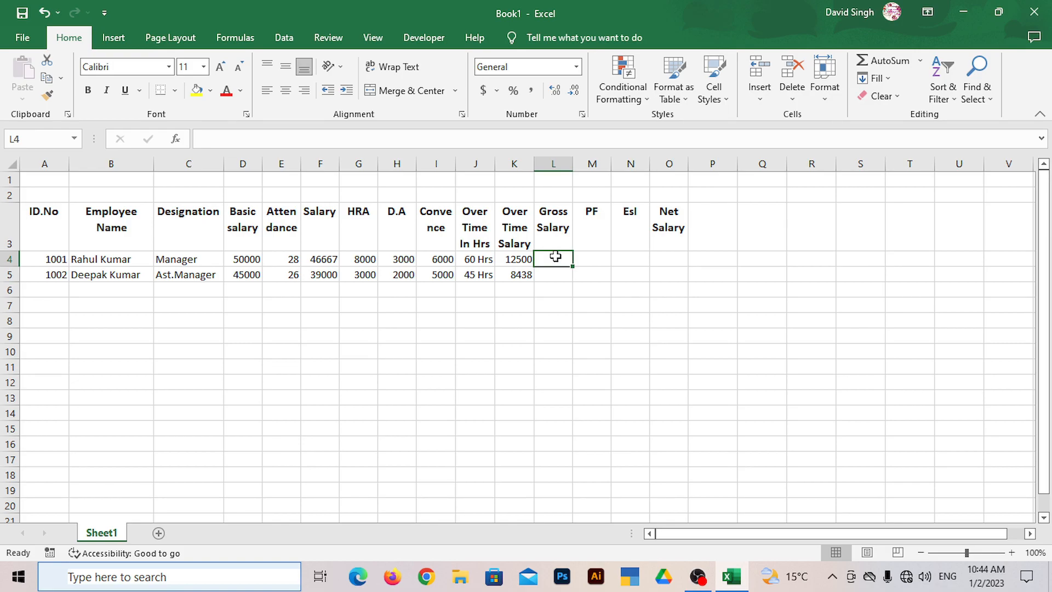
pyautogui.write('=')
pyautogui.click(335, 258)
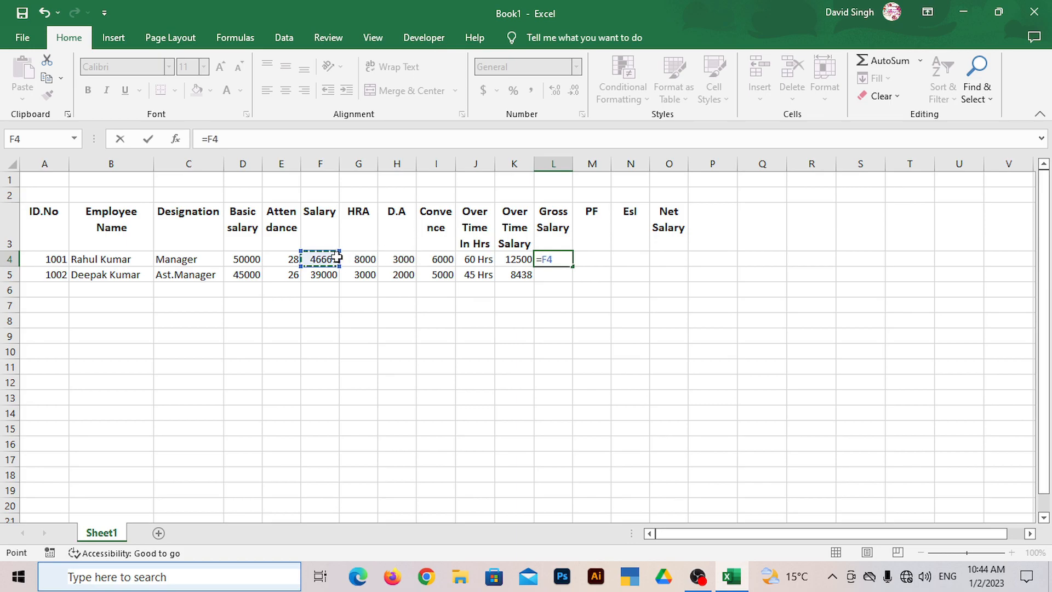
pyautogui.write('+')
pyautogui.click(353, 259)
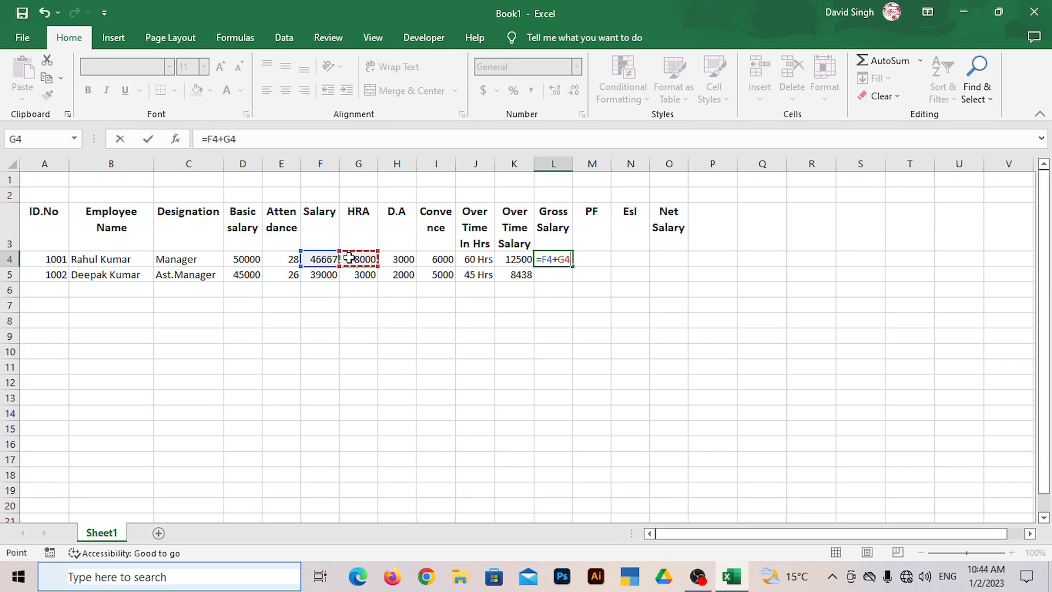
pyautogui.write('+')
pyautogui.click(408, 260)
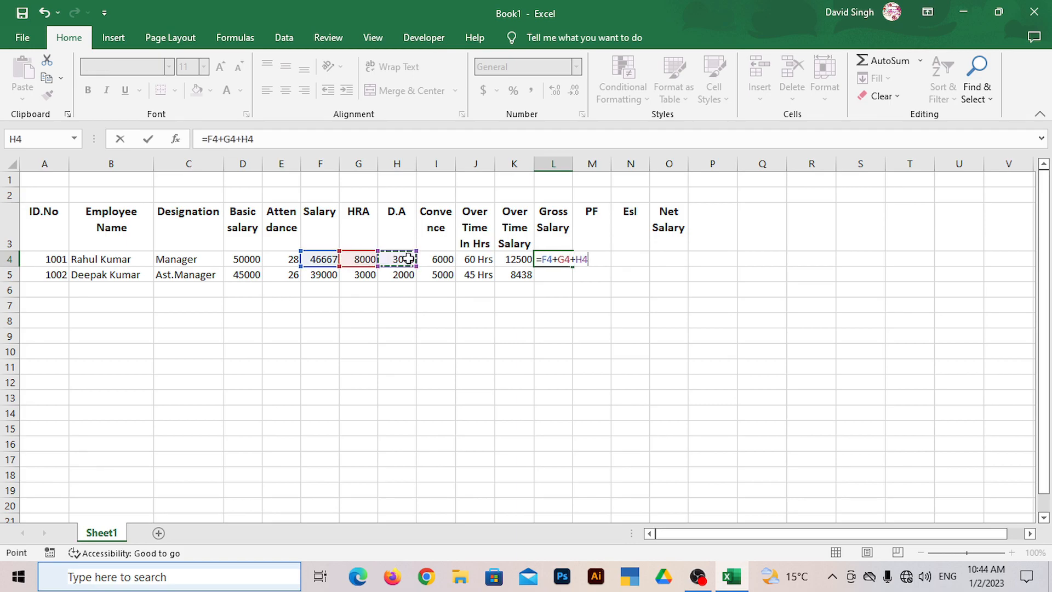
pyautogui.write('+')
pyautogui.click(428, 256)
pyautogui.write('+')
pyautogui.click(525, 259)
pyautogui.press('Return')
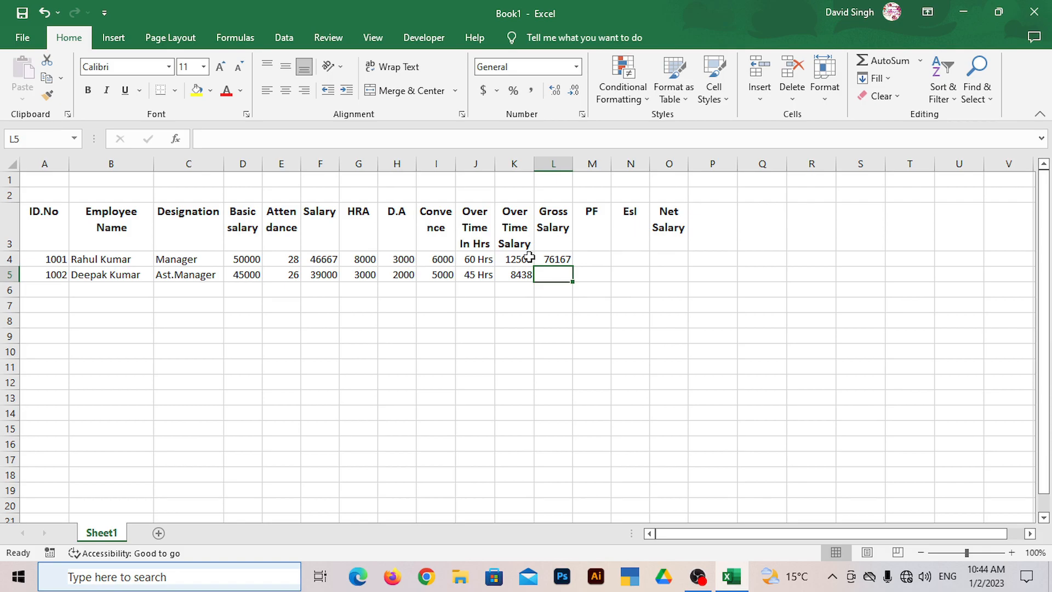
pyautogui.click(558, 259)
pyautogui.moveTo(574, 267); pyautogui.dragTo(572, 278)
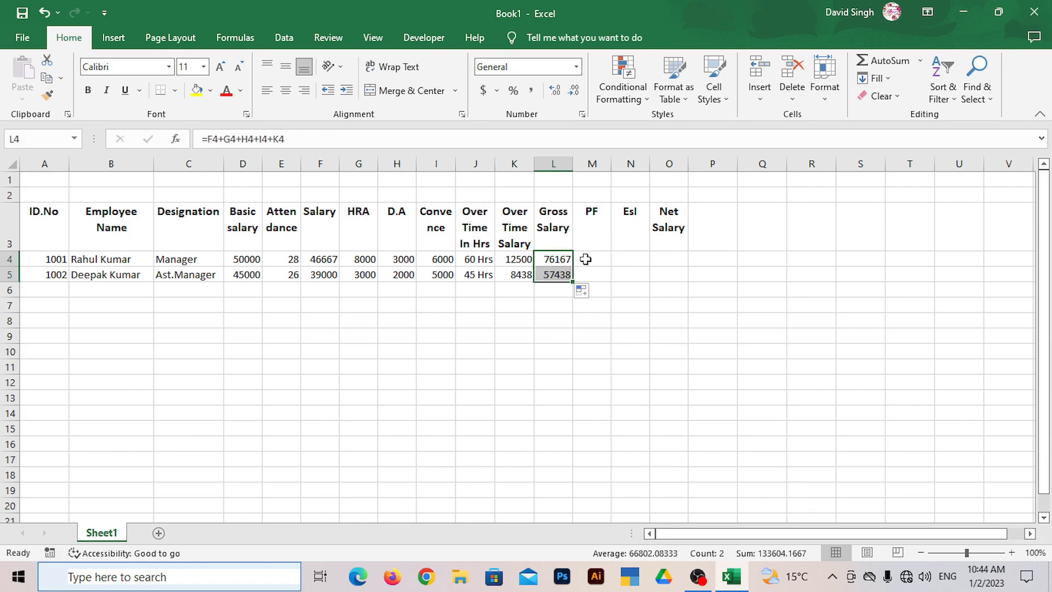
# Step: Calculate the PF deduction in M4 with =F4*12/100 and fill the formula down to M5
pyautogui.click(587, 258)
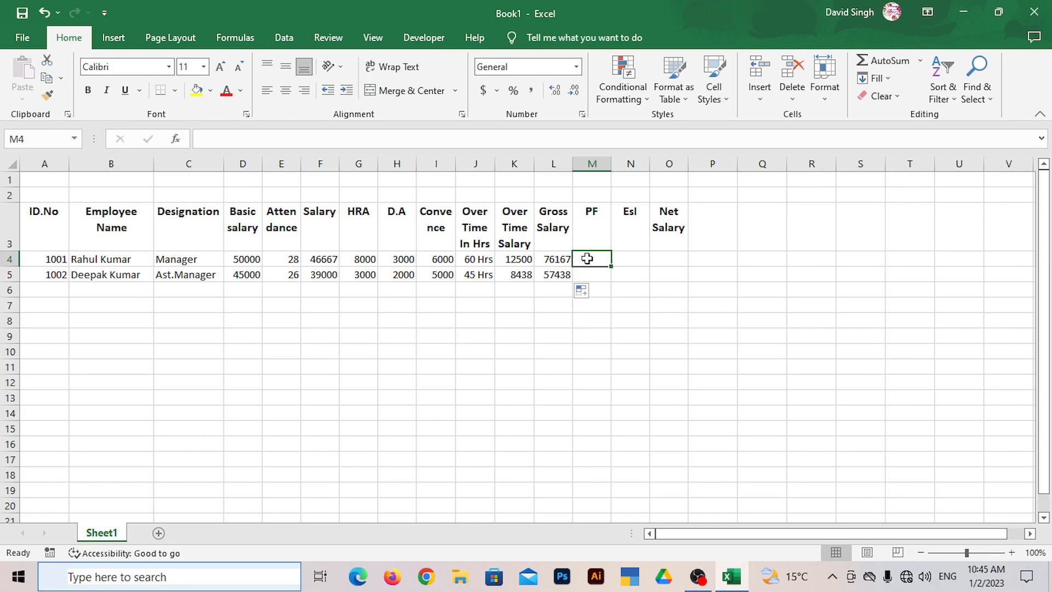
pyautogui.write('=')
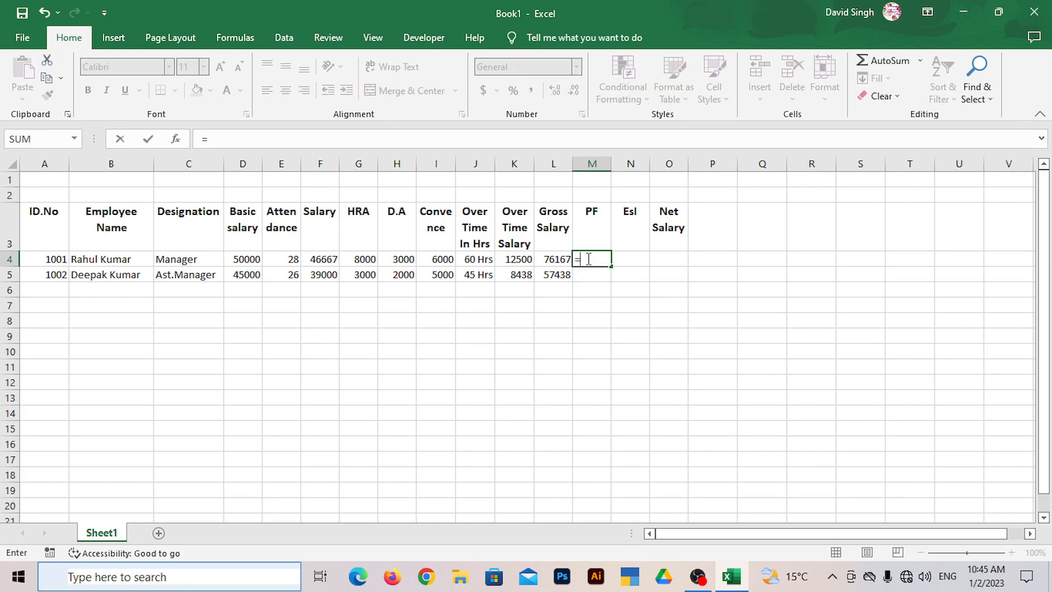
pyautogui.click(318, 260)
pyautogui.write('*12')
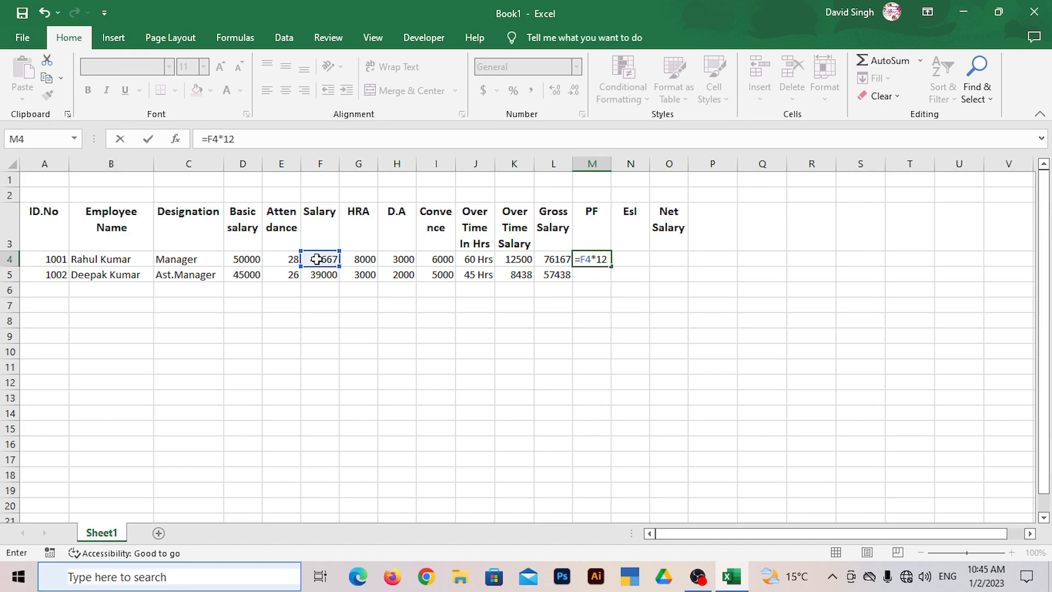
pyautogui.write('/100')
pyautogui.press('Return')
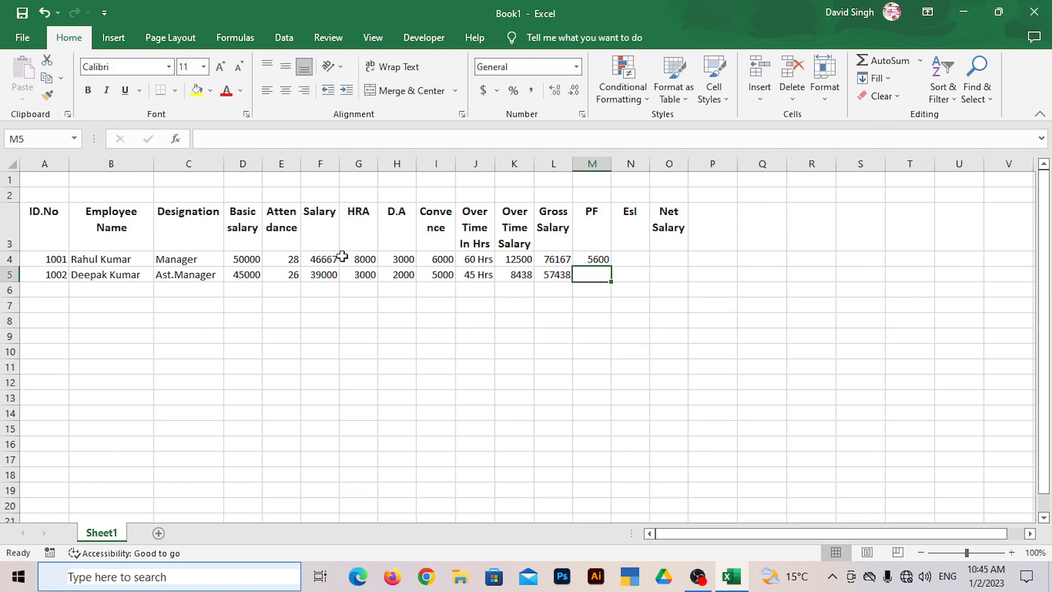
pyautogui.click(595, 259)
pyautogui.moveTo(611, 267); pyautogui.dragTo(616, 280)
# Step: Enter the formula =F4*0.75 in cell N4 for the first employee's EsI deduction
pyautogui.click(629, 259)
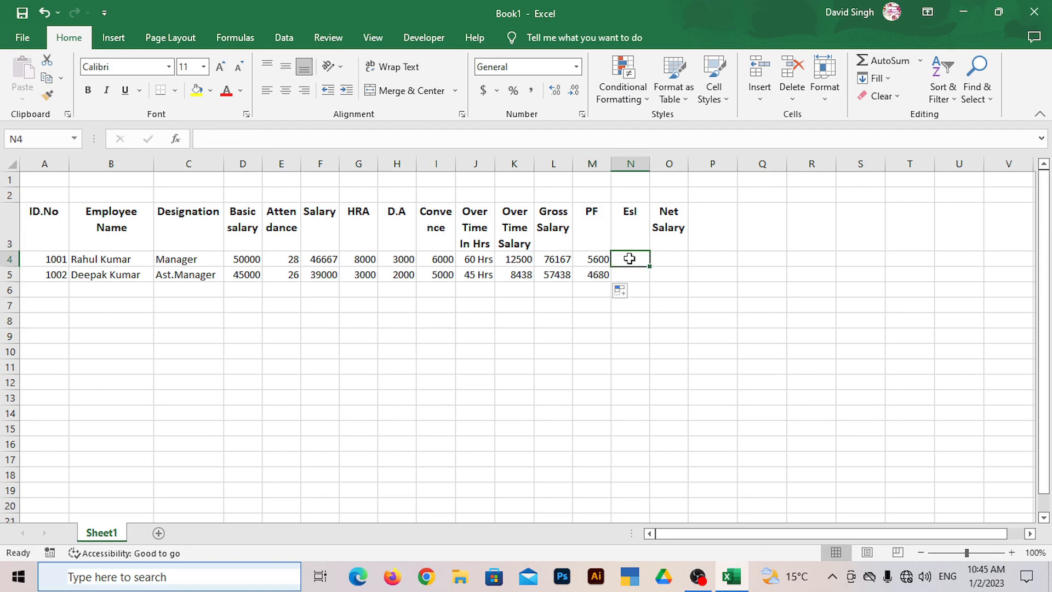
pyautogui.write('=')
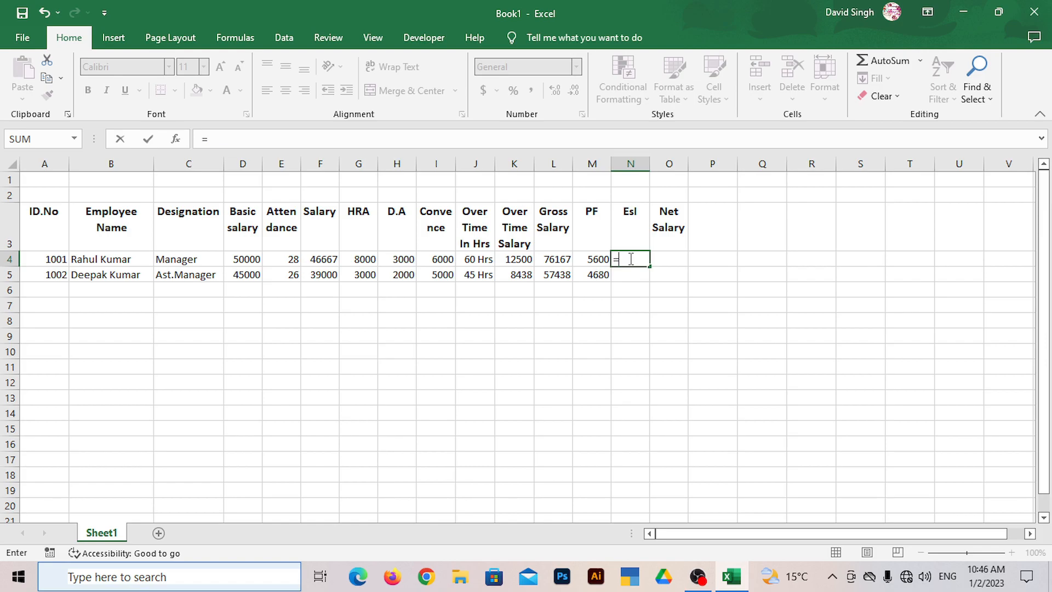
pyautogui.click(324, 261)
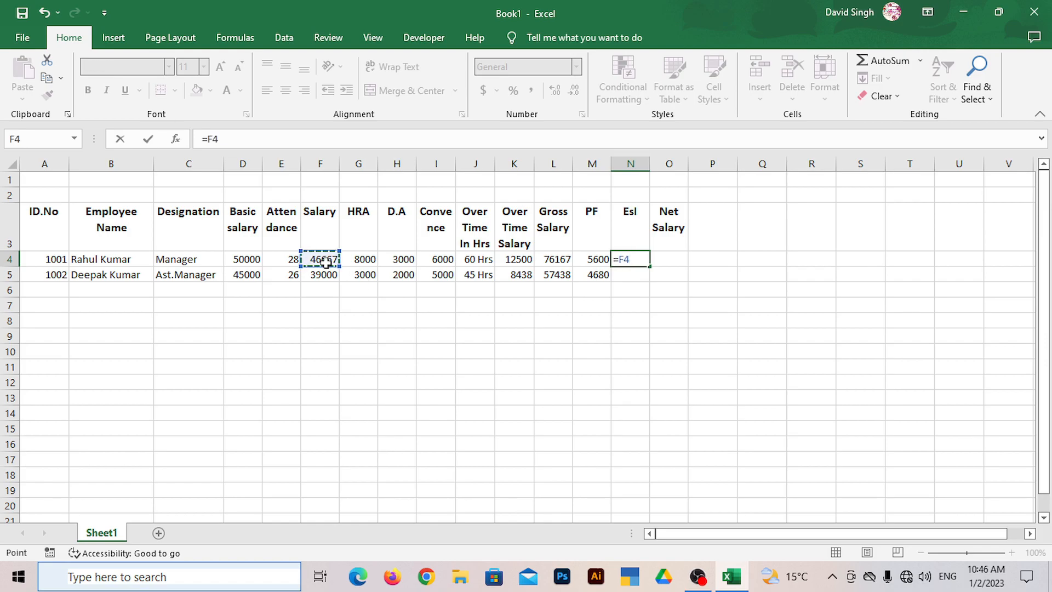
pyautogui.write('/')
pyautogui.press('BackSpace')
pyautogui.write('*0.75')
pyautogui.press('Return')
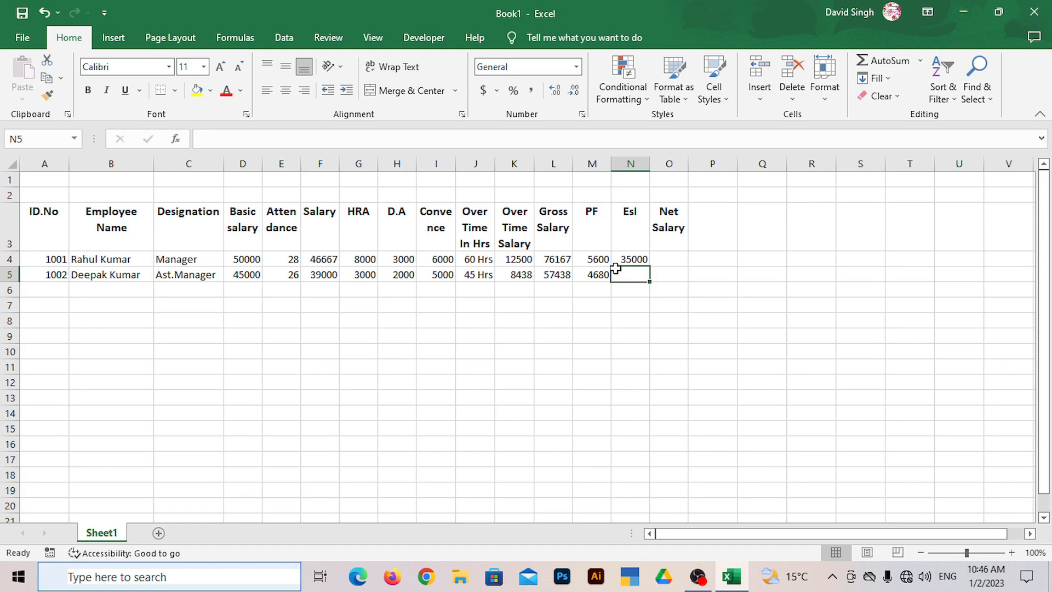
# Step: Extend the EsI formula in N4 to =F4*0.75/100
pyautogui.doubleClick(638, 259)
pyautogui.click(313, 139)
pyautogui.write('/100')
pyautogui.press('Return')
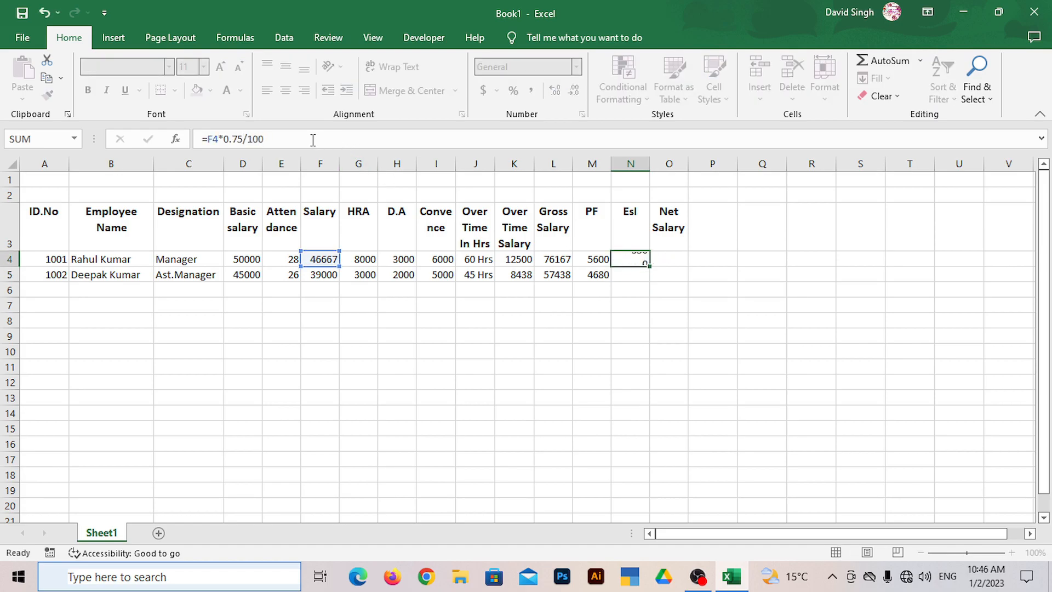
# Step: Fill the EsI formula from N4 down to N5 and display both amounts without decimals
pyautogui.click(636, 261)
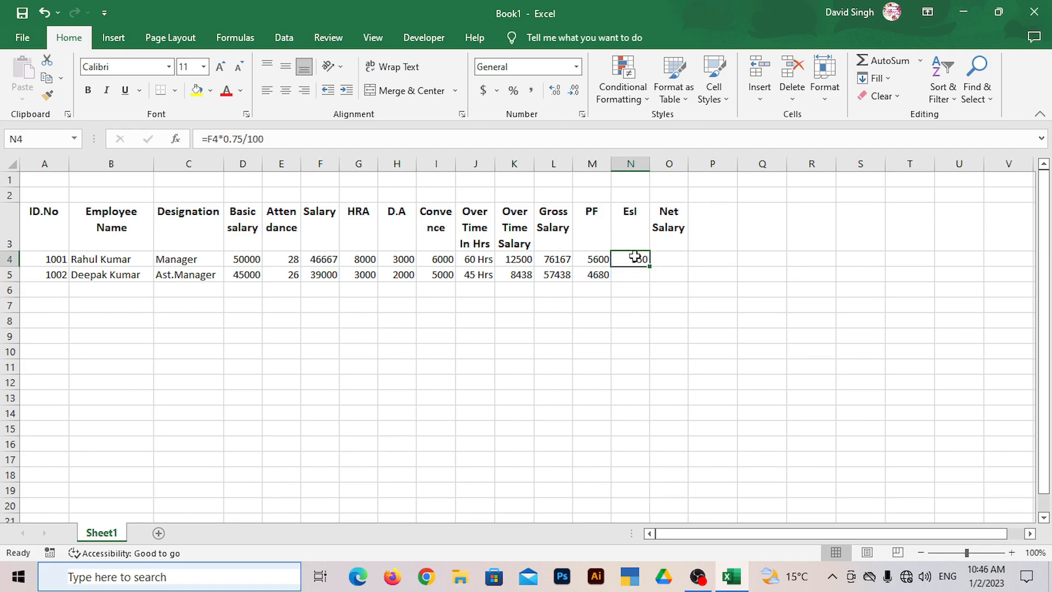
pyautogui.doubleClick(650, 267)
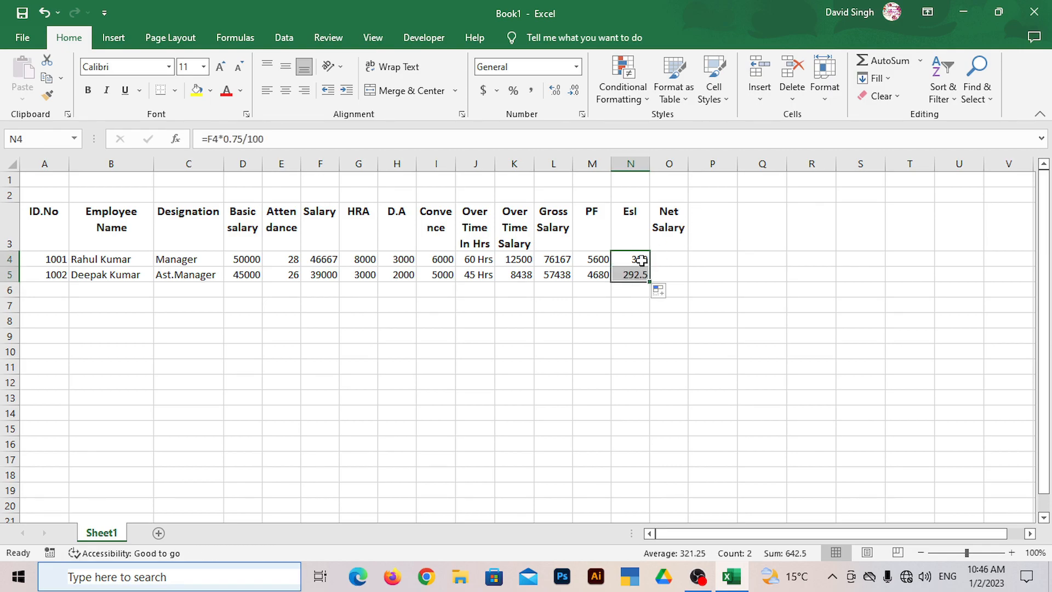
pyautogui.click(573, 90)
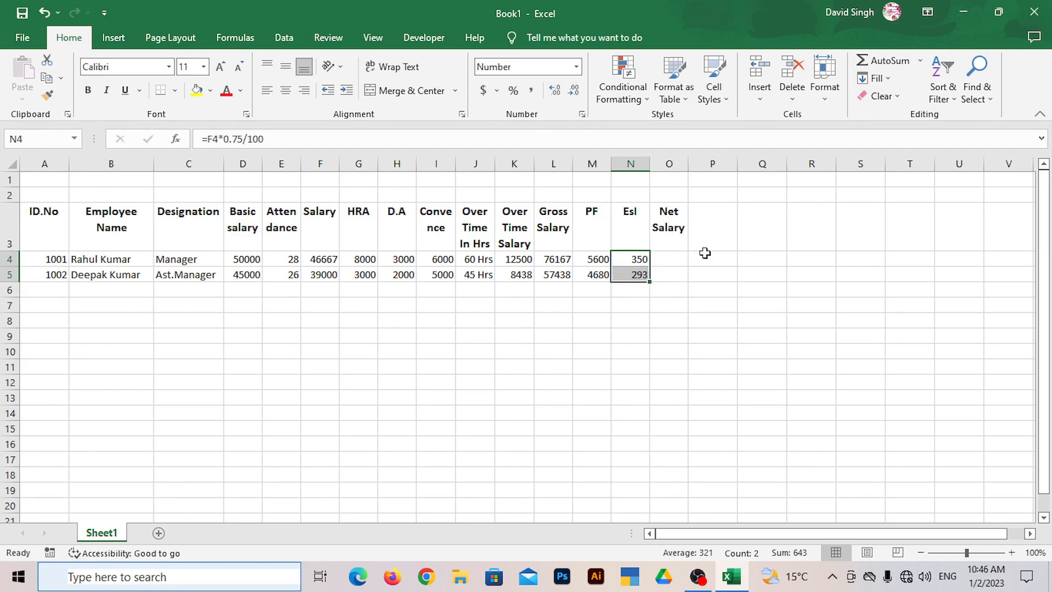
# Step: Calculate the net salary in O4 with =L4-M4-N4 and fill the formula down to O5
pyautogui.click(676, 257)
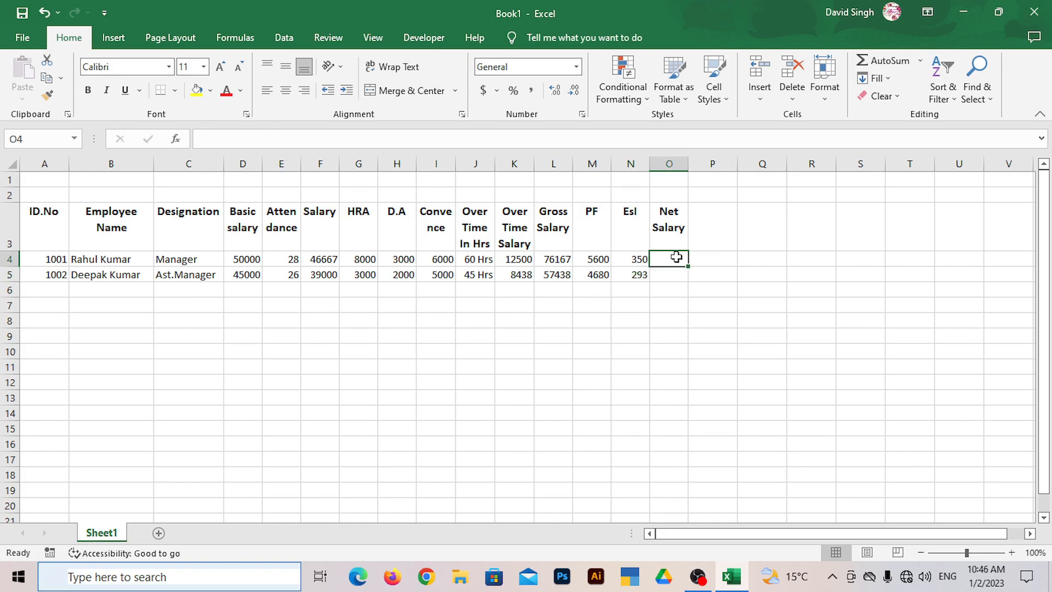
pyautogui.write('=')
pyautogui.click(555, 260)
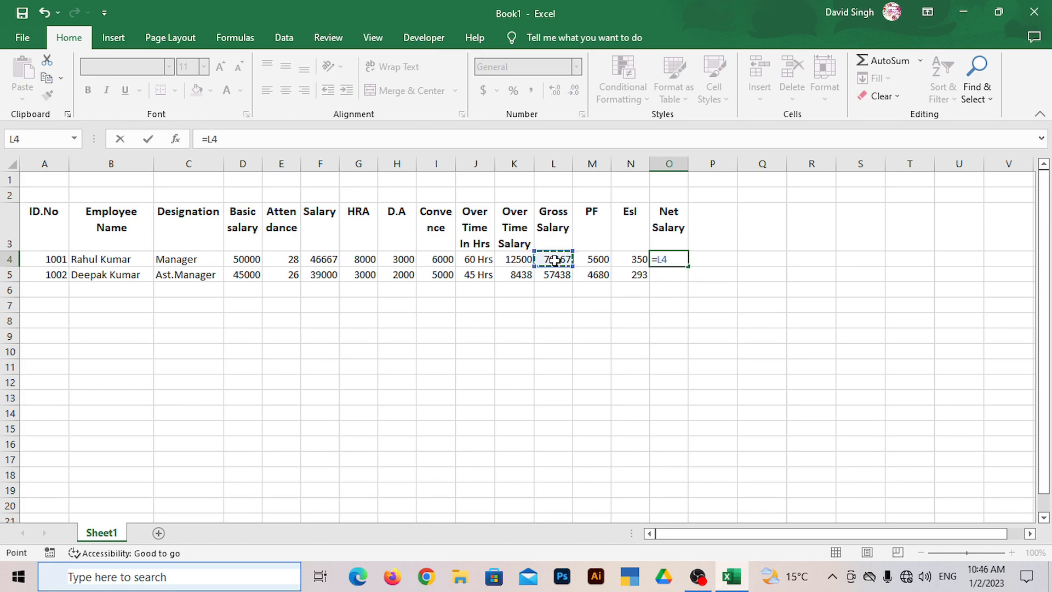
pyautogui.write('-')
pyautogui.click(612, 259)
pyautogui.write('-')
pyautogui.click(635, 259)
pyautogui.press('Return')
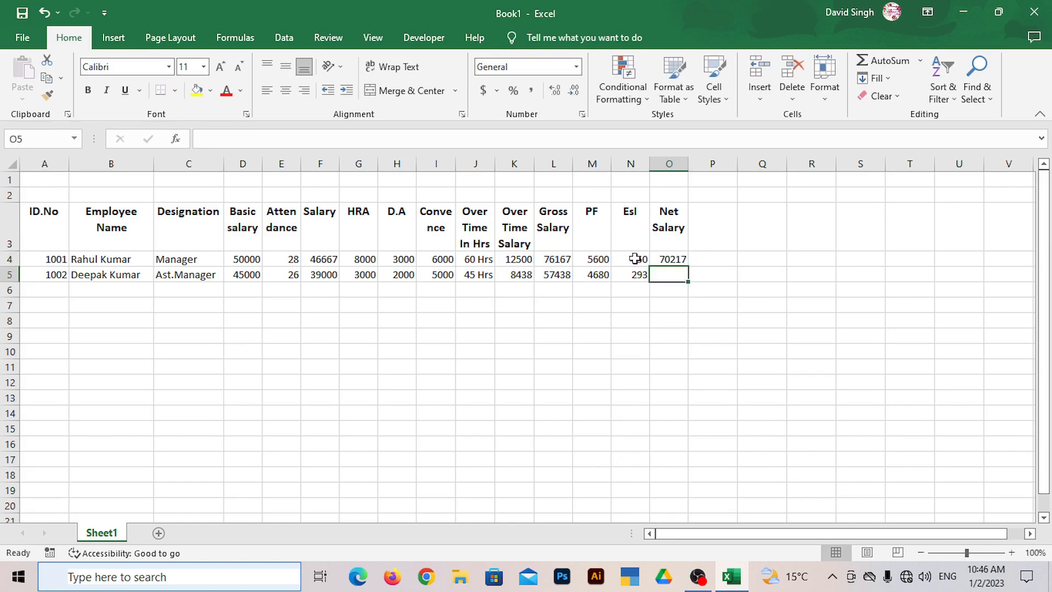
pyautogui.click(664, 259)
pyautogui.moveTo(688, 267); pyautogui.dragTo(681, 287)
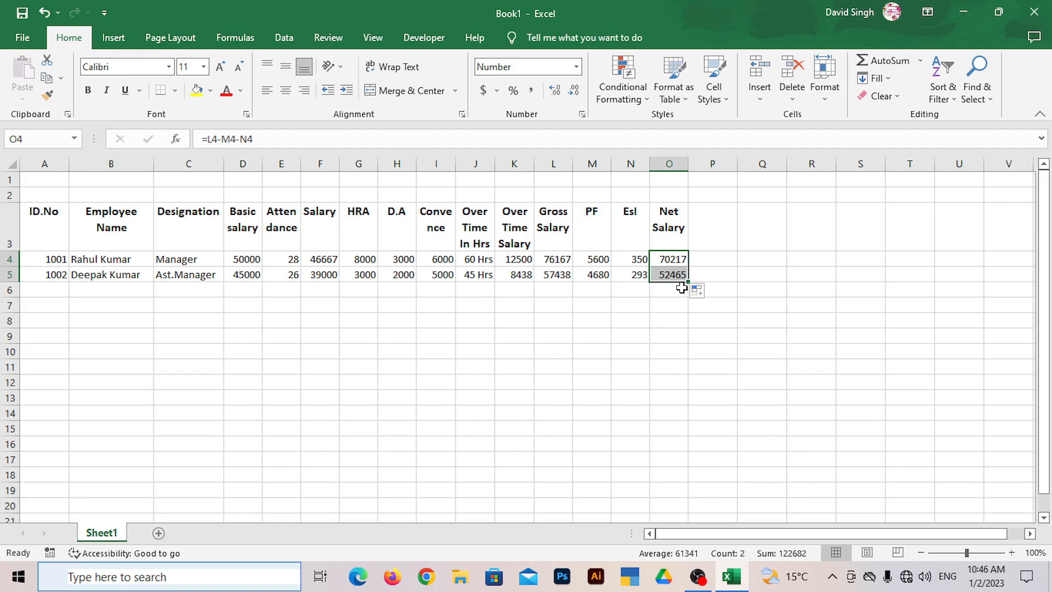
# Step: Merge and center A1:O2 and enter the bold, size 14 title "Employee Salary Sheet for the month of Dec-2022"
pyautogui.click(58, 181)
pyautogui.moveTo(58, 180); pyautogui.dragTo(646, 190)
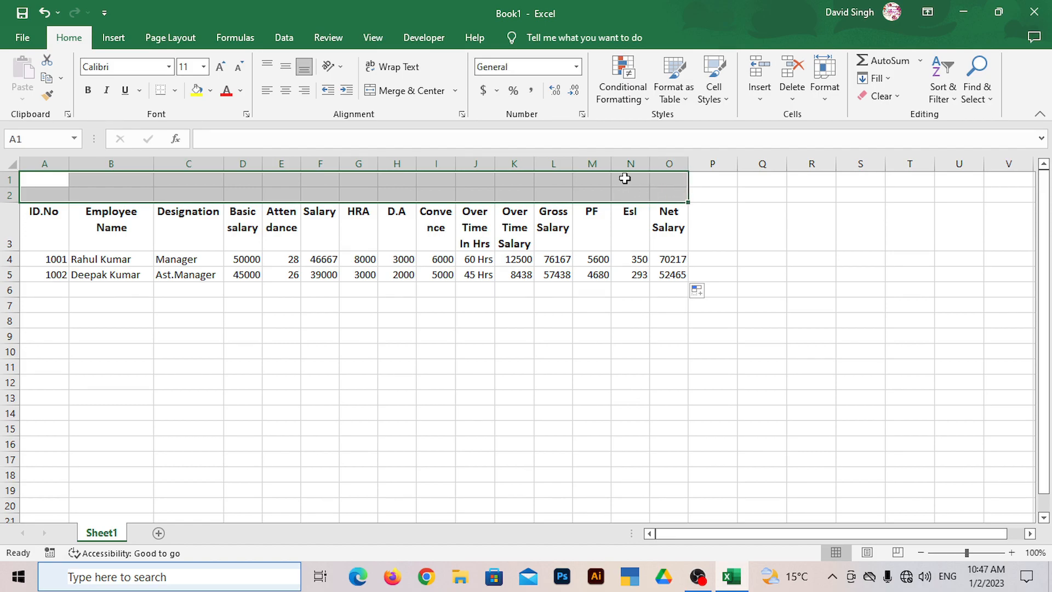
pyautogui.click(429, 91)
pyautogui.click(88, 90)
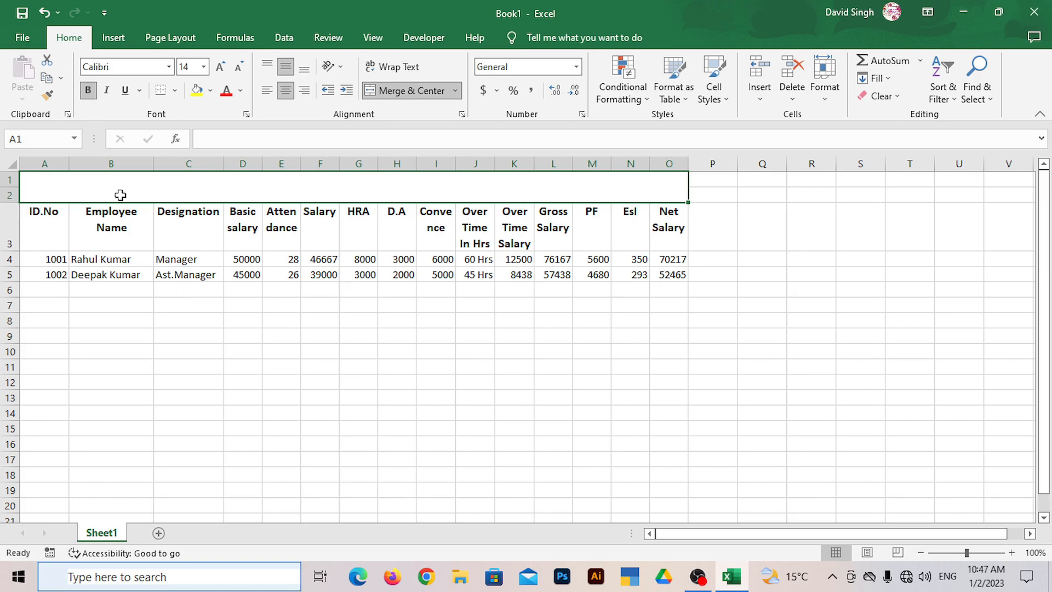
pyautogui.write('Employee Salary Sheet for the month of Dec-2022')
pyautogui.click(111, 272)
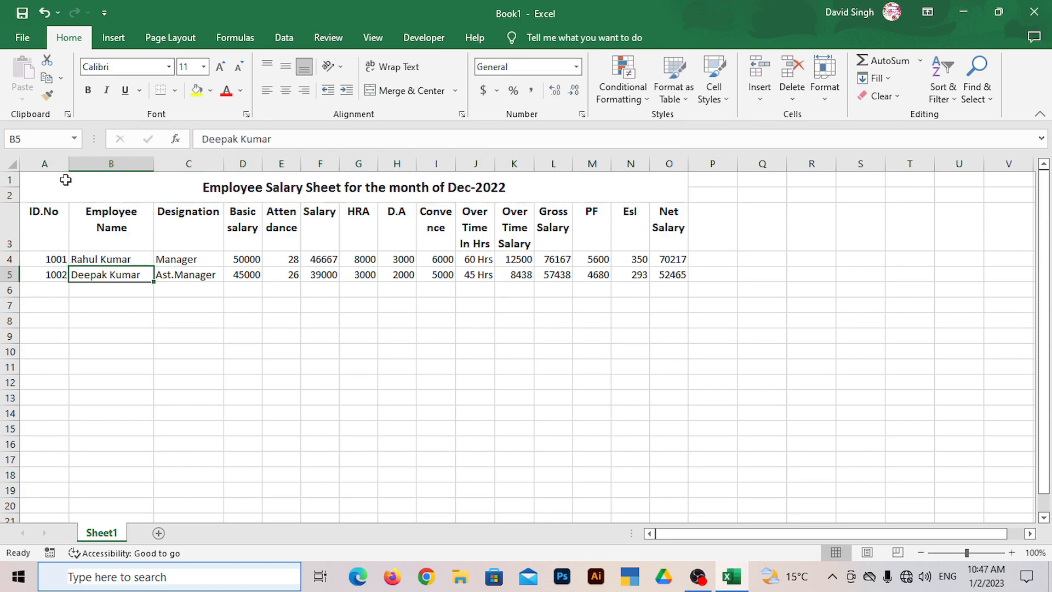
# Step: Fit columns A and B to their contents and fill the header cells A3:O3 with yellow
pyautogui.doubleClick(69, 164)
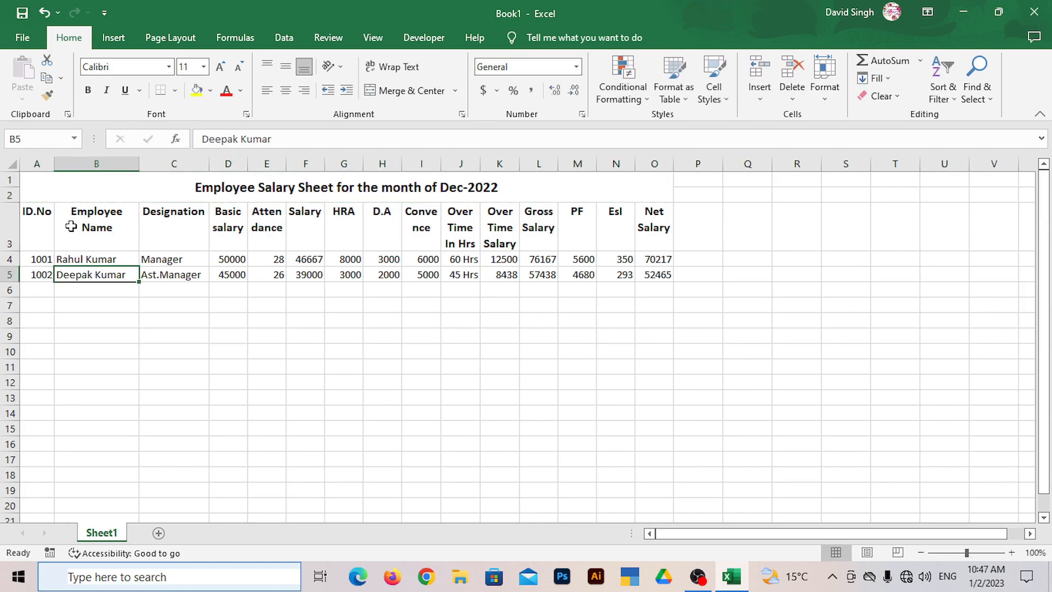
pyautogui.doubleClick(139, 164)
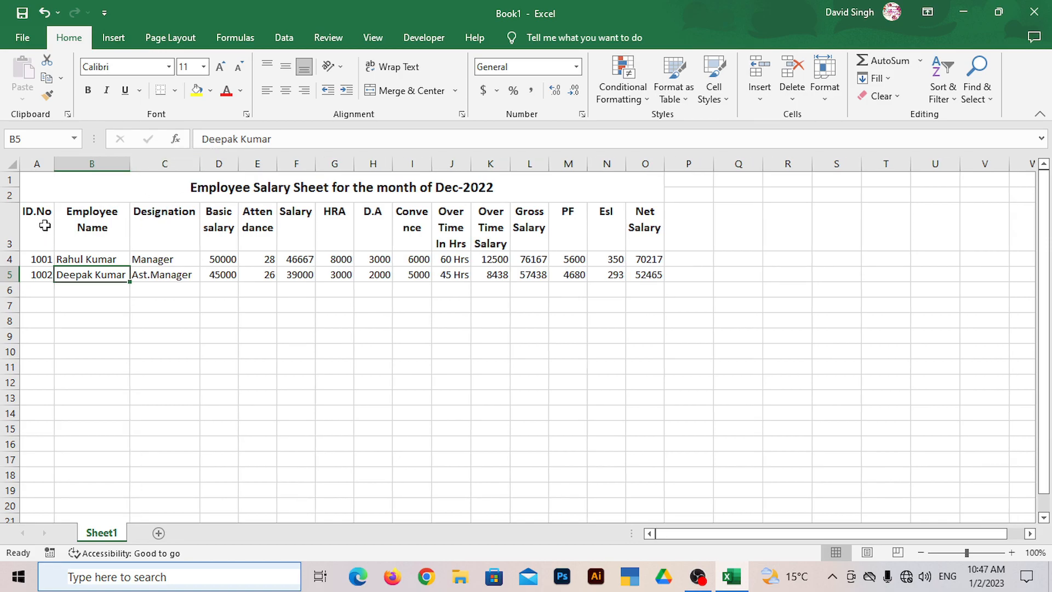
pyautogui.moveTo(44, 225); pyautogui.dragTo(640, 227)
pyautogui.click(209, 92)
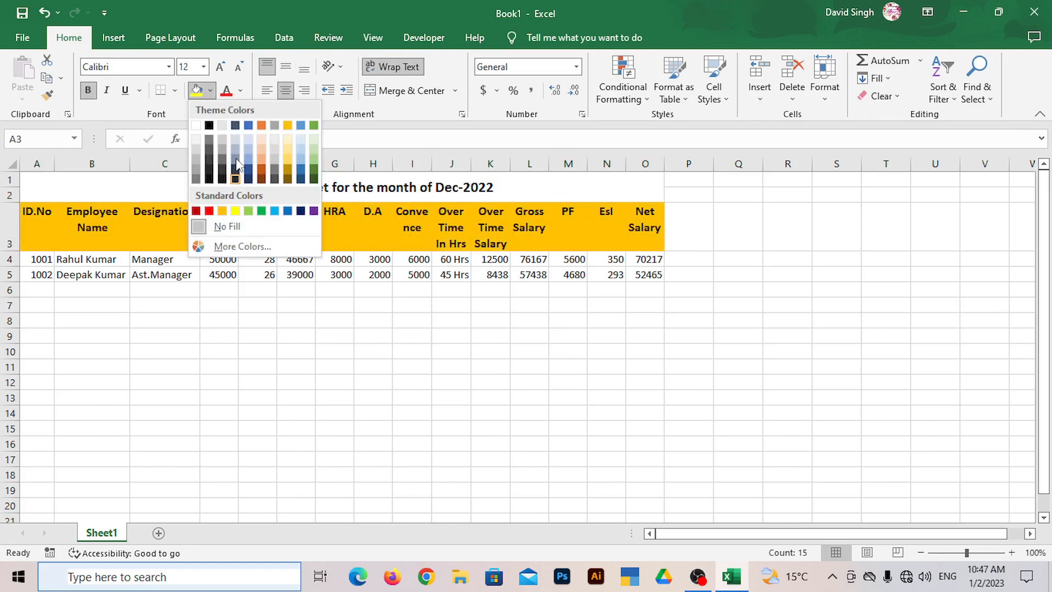
pyautogui.click(235, 211)
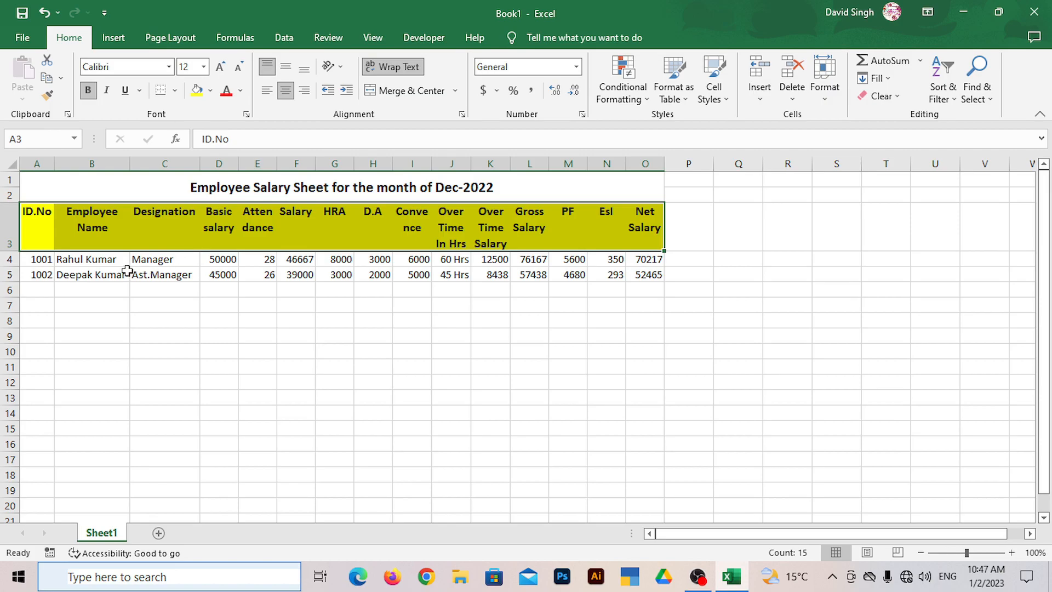
# Step: Fill the employee data cells A4:C5 and G4:K5 with light blue and D4:F5 with light orange
pyautogui.click(48, 259)
pyautogui.click(211, 91)
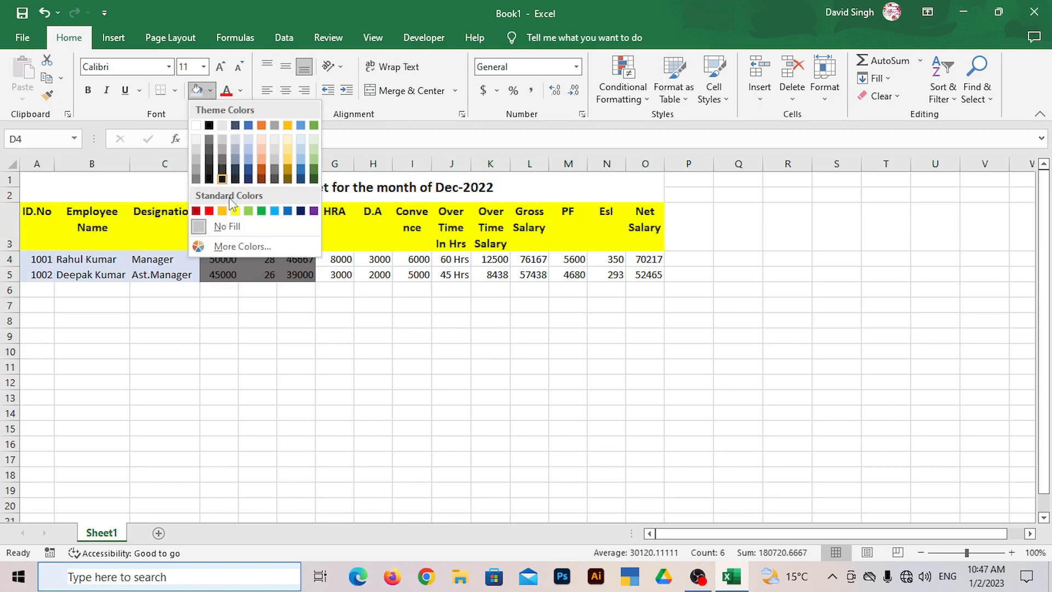
pyautogui.click(263, 162)
pyautogui.moveTo(334, 259); pyautogui.dragTo(496, 274)
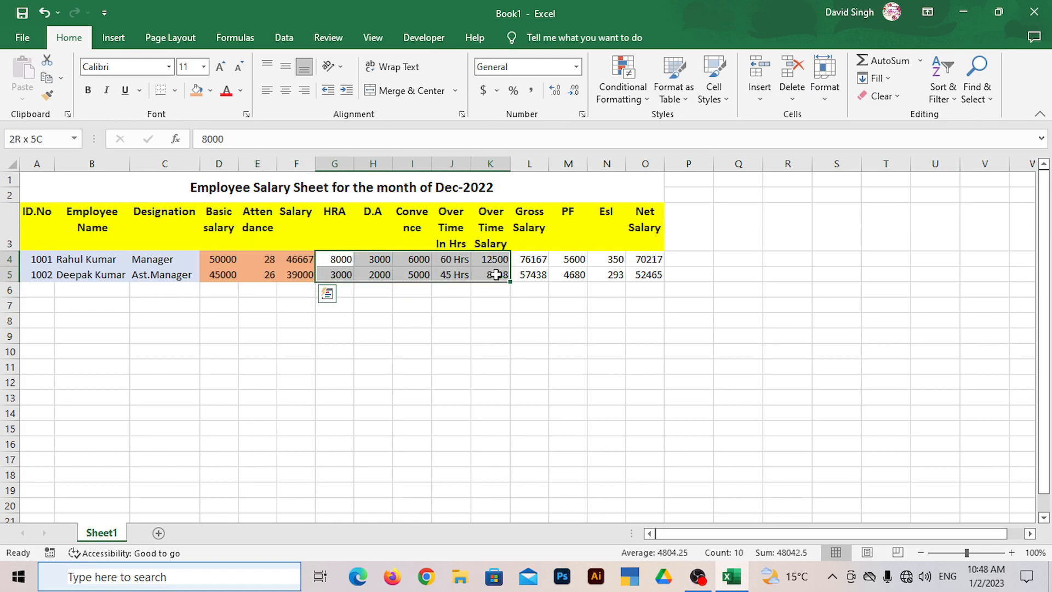
pyautogui.click(210, 90)
pyautogui.click(250, 139)
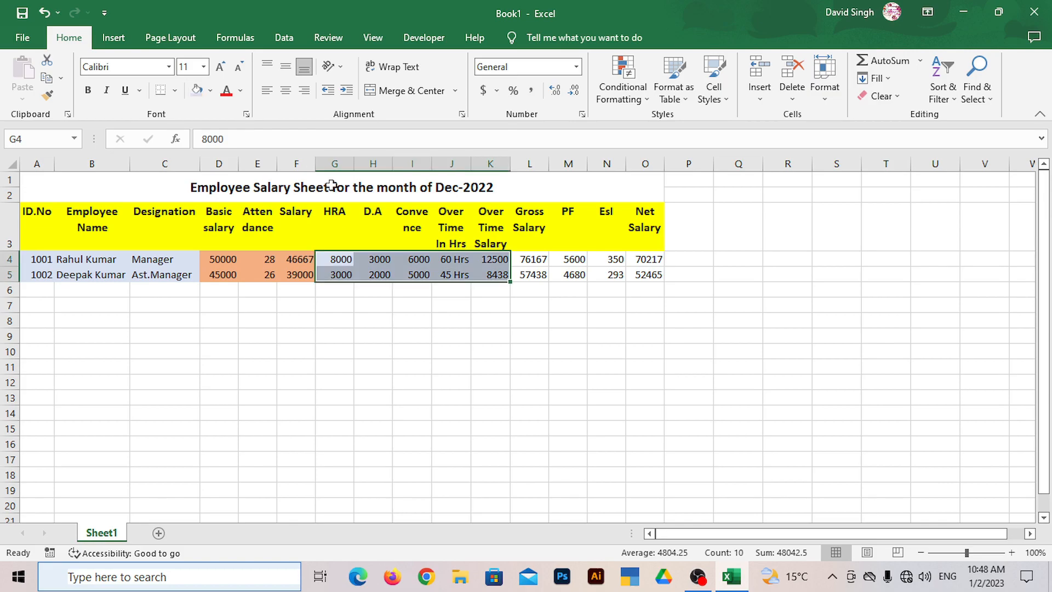
# Step: Fill the gross salary cells L4:L5 with gold and the PF and EsI cells M4:N5 with light gold
pyautogui.click(534, 255)
pyautogui.moveTo(534, 255); pyautogui.dragTo(534, 274)
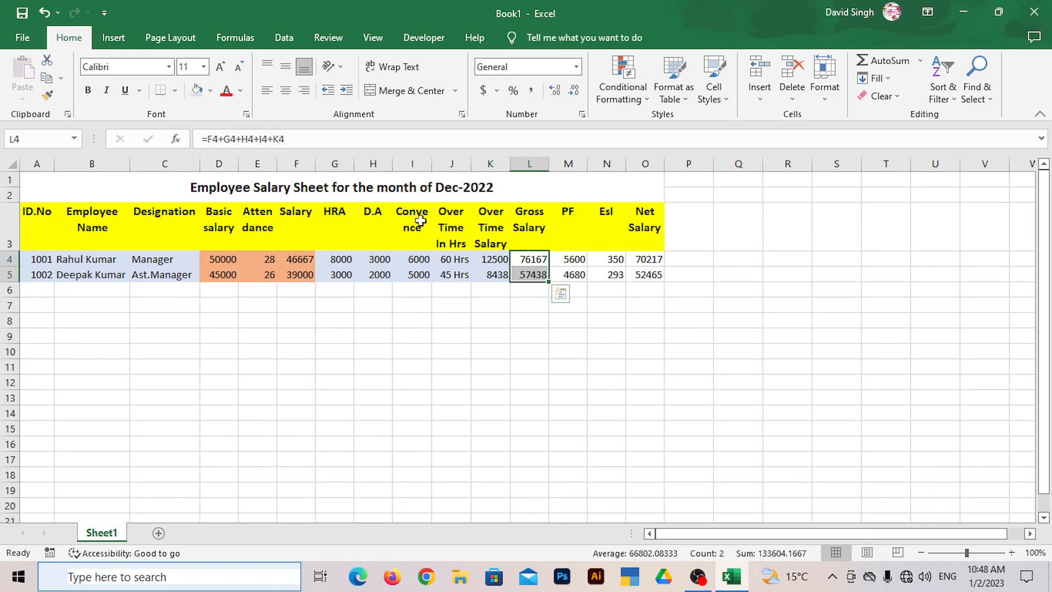
pyautogui.click(210, 91)
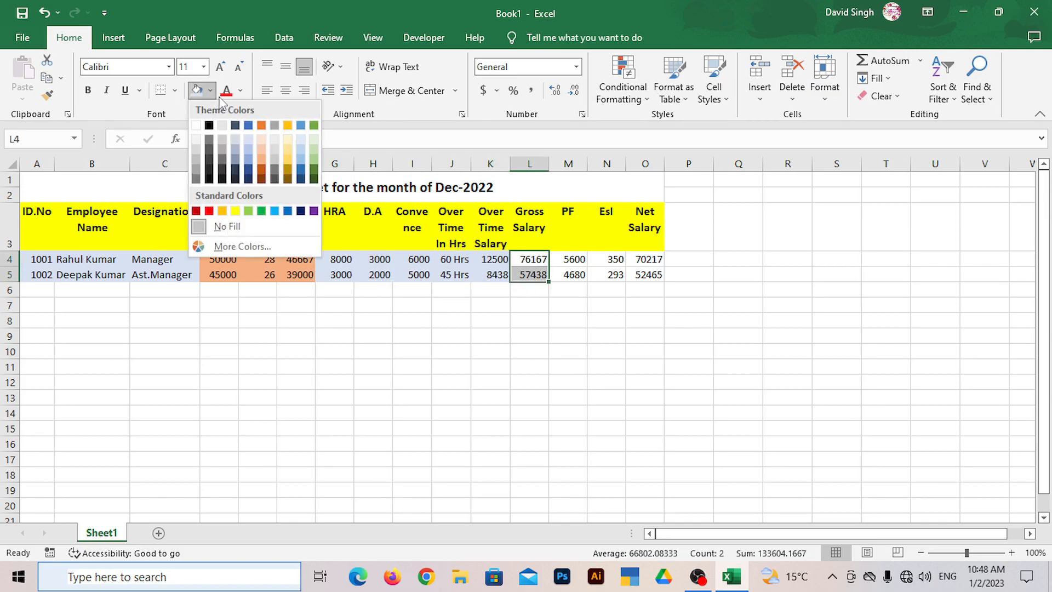
pyautogui.click(287, 126)
pyautogui.moveTo(555, 263); pyautogui.dragTo(603, 271)
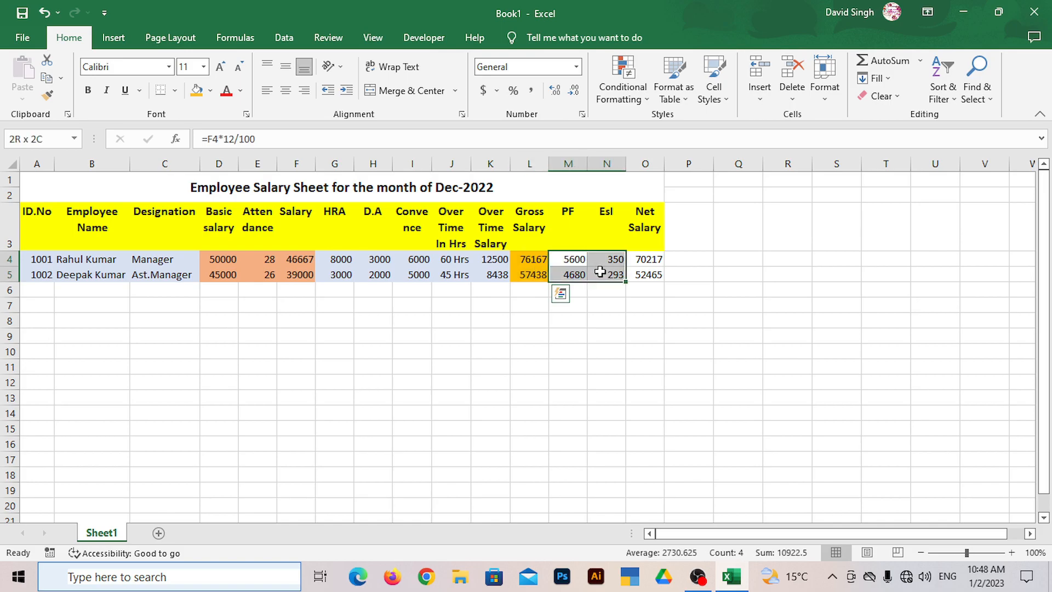
pyautogui.click(210, 91)
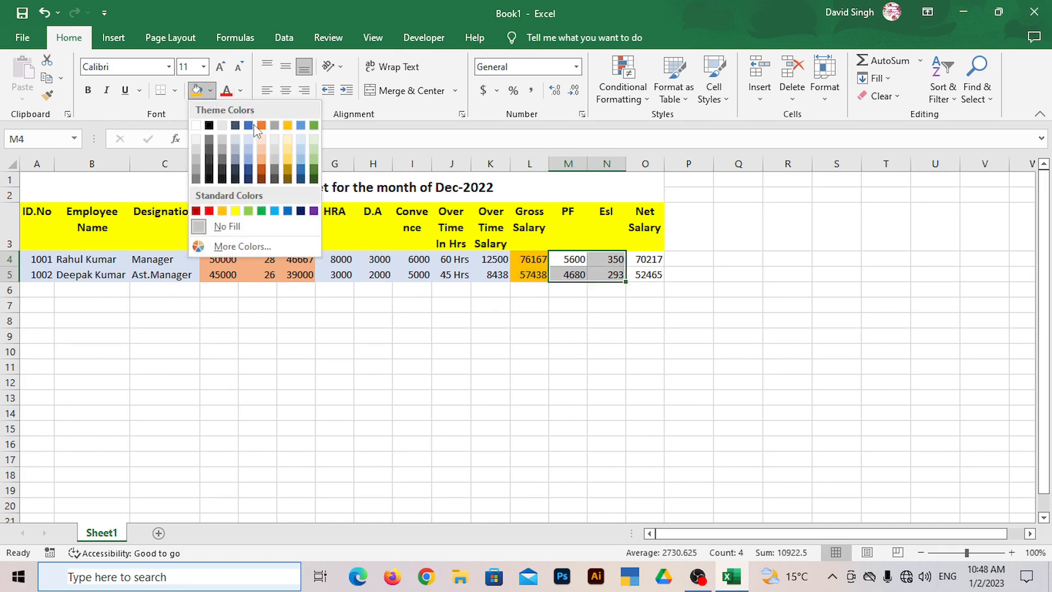
pyautogui.click(288, 146)
# Step: Fill the net salary cells O4:O5 with light green
pyautogui.moveTo(640, 260); pyautogui.dragTo(647, 274)
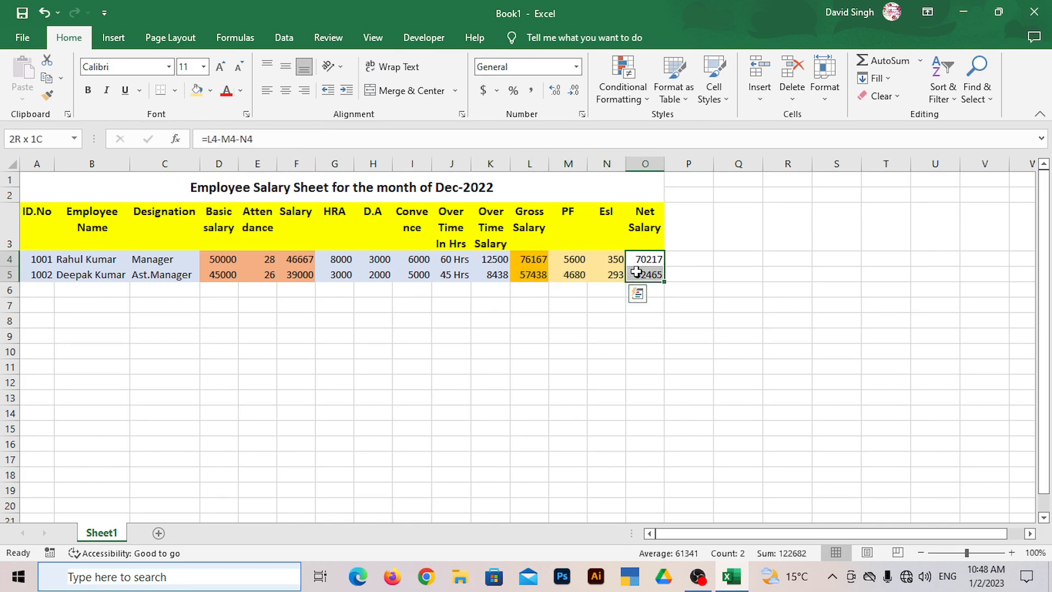
pyautogui.click(210, 91)
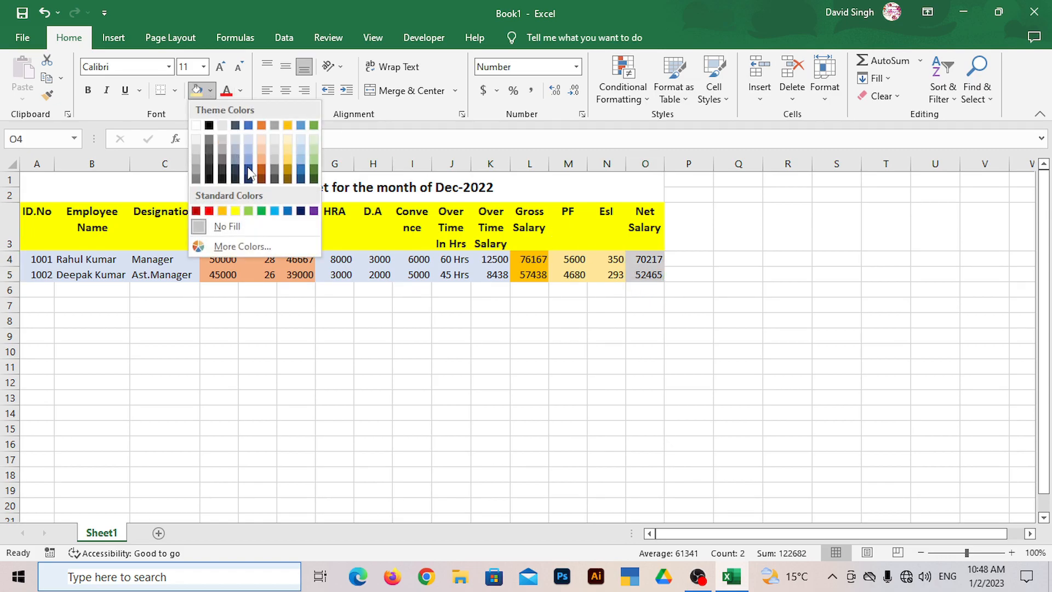
pyautogui.click(249, 211)
pyautogui.click(408, 365)
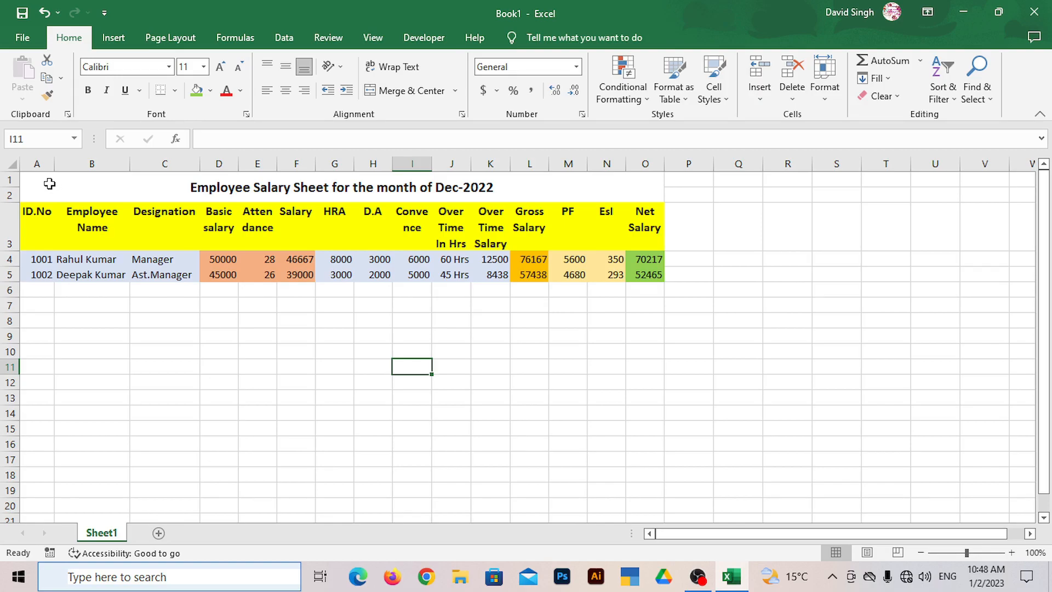
# Step: Apply all borders to the whole salary table A1:O5, including the title
pyautogui.moveTo(34, 189); pyautogui.dragTo(576, 272)
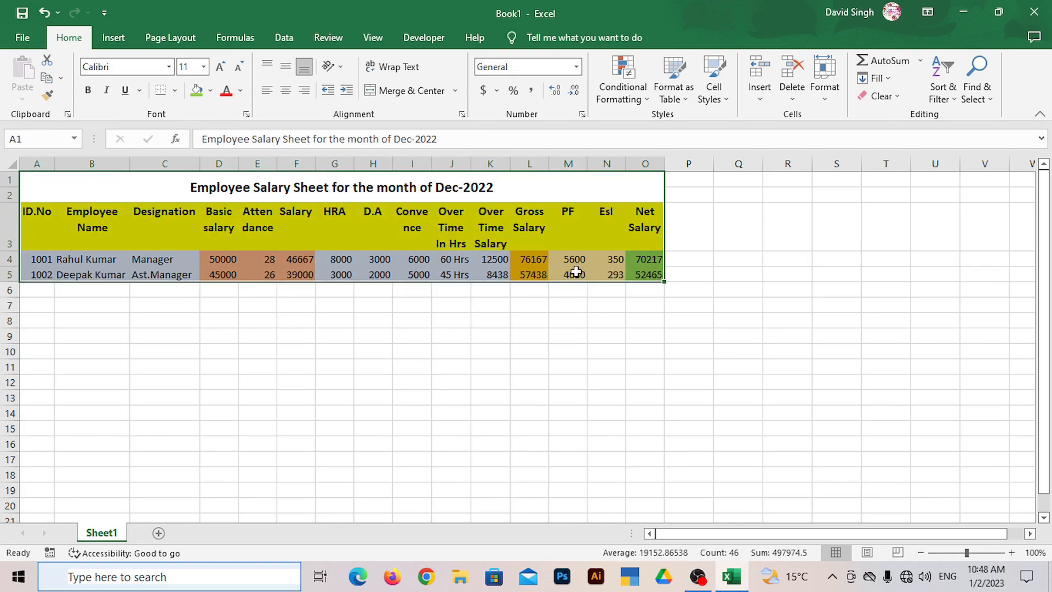
pyautogui.click(176, 90)
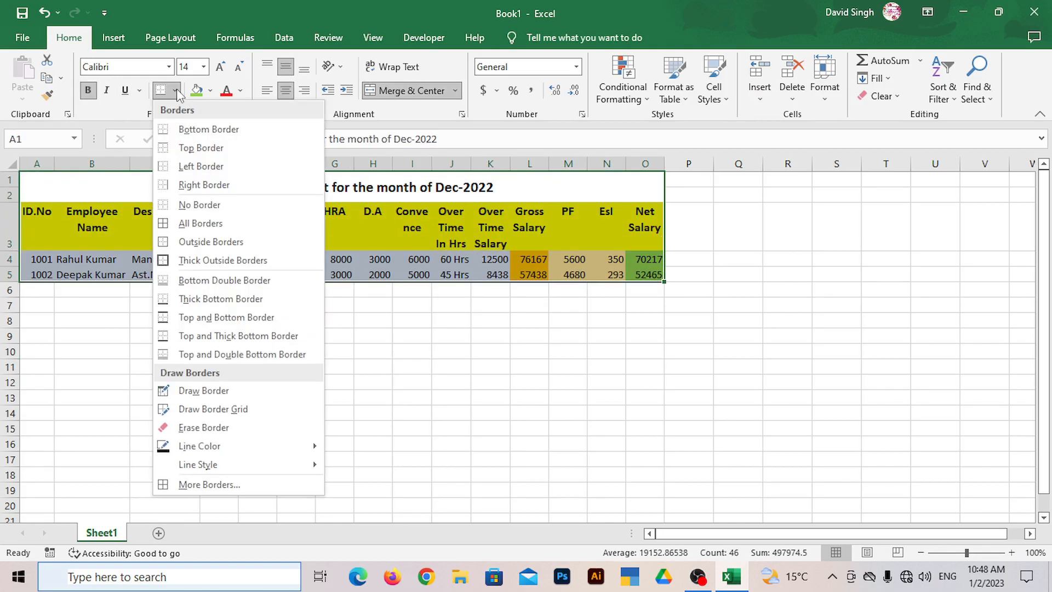
pyautogui.click(189, 224)
pyautogui.click(136, 365)
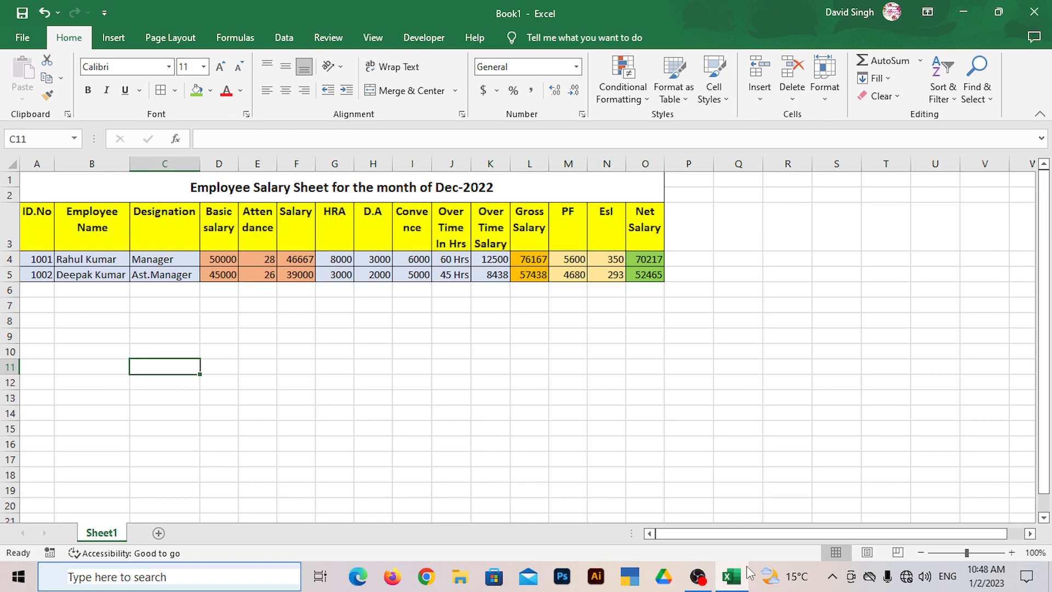
pyautogui.moveTo(704, 583)
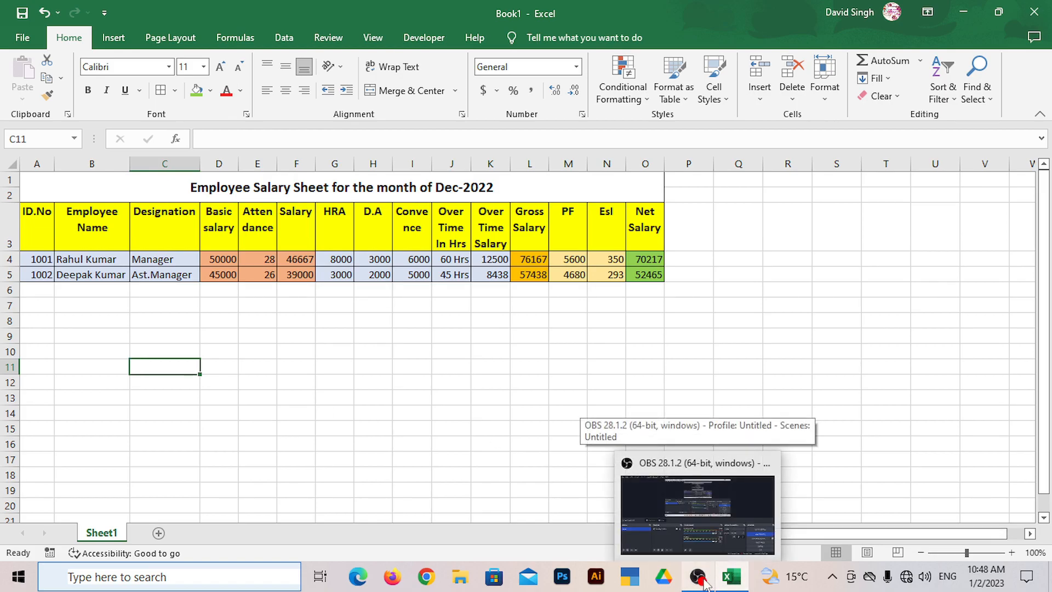